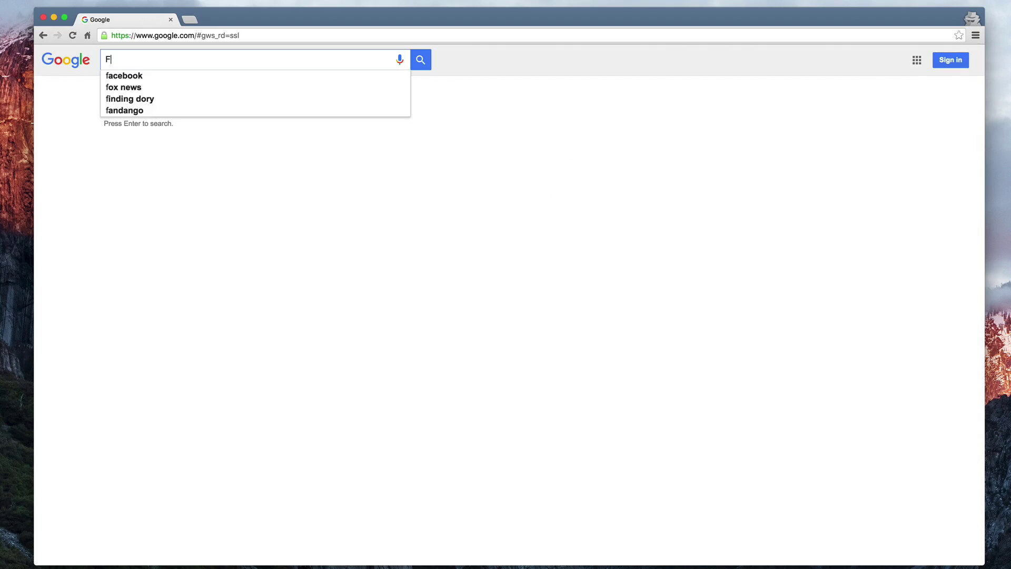
Step: Search Google for Fedora 24 Workstation and open its getfedora.org download page
{"action": "type", "text": "kstat"}
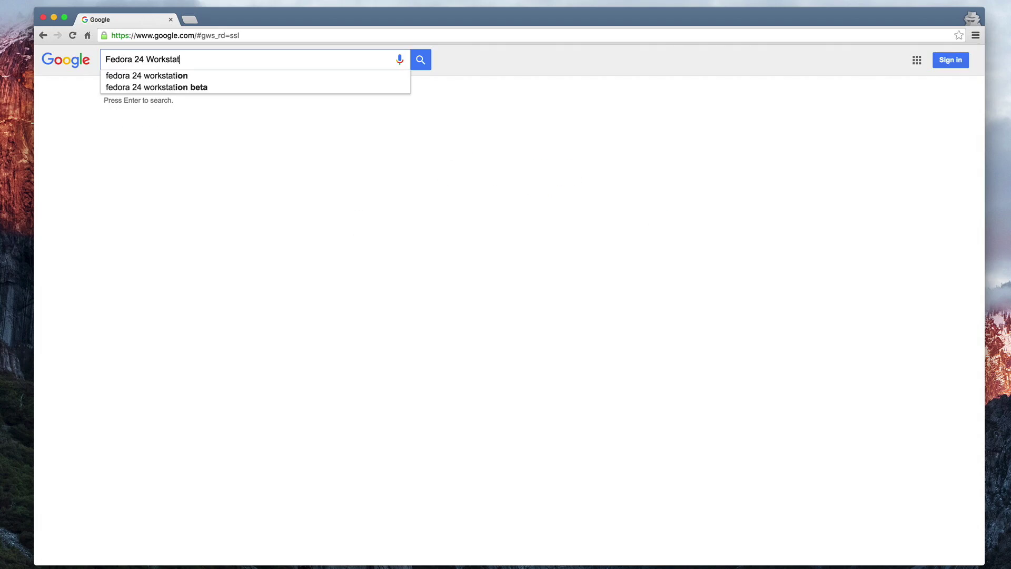
{"action": "type", "text": "ion"}
{"action": "key", "text": "Return"}
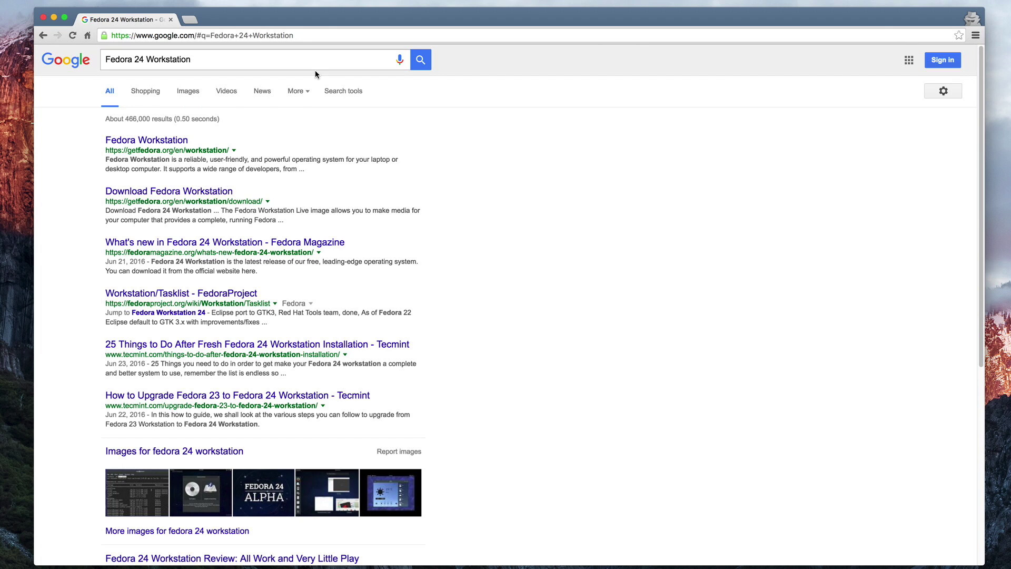
{"action": "left_click", "coordinate": [179, 141]}
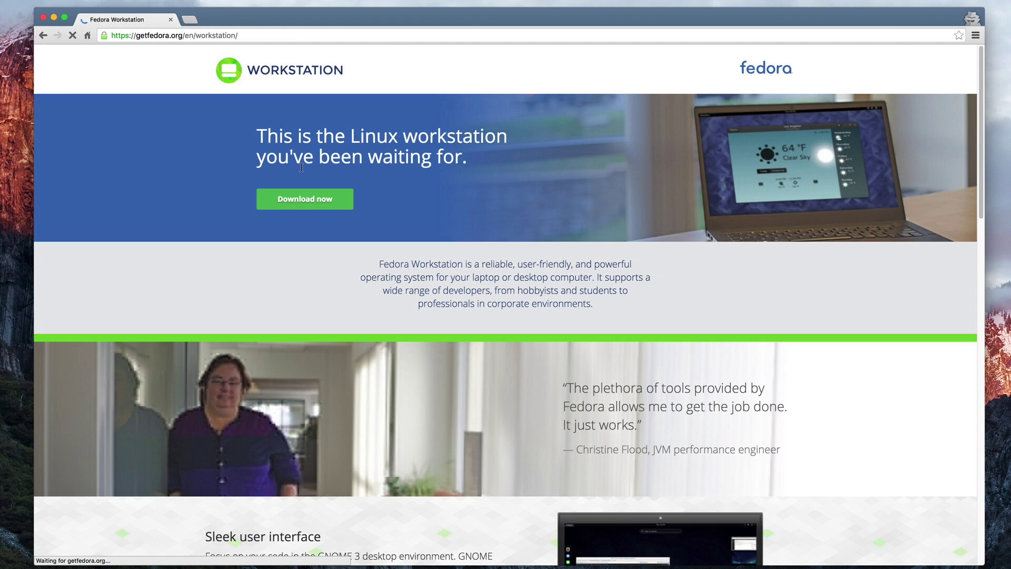
{"action": "left_click", "coordinate": [305, 200]}
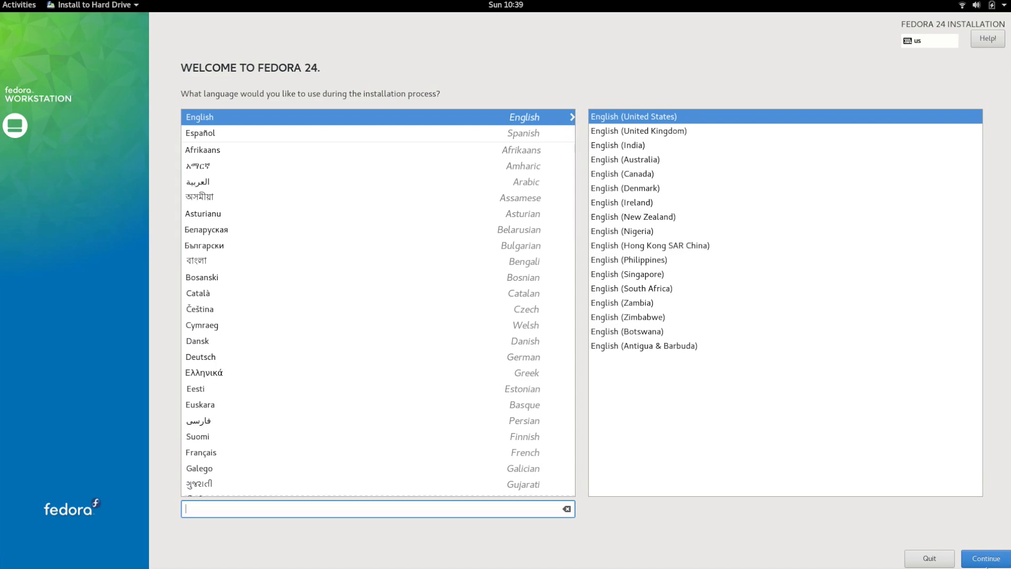
Step: Accept English (United States) as the installation language and proceed to the Installation Summary
{"action": "left_click", "coordinate": [982, 564]}
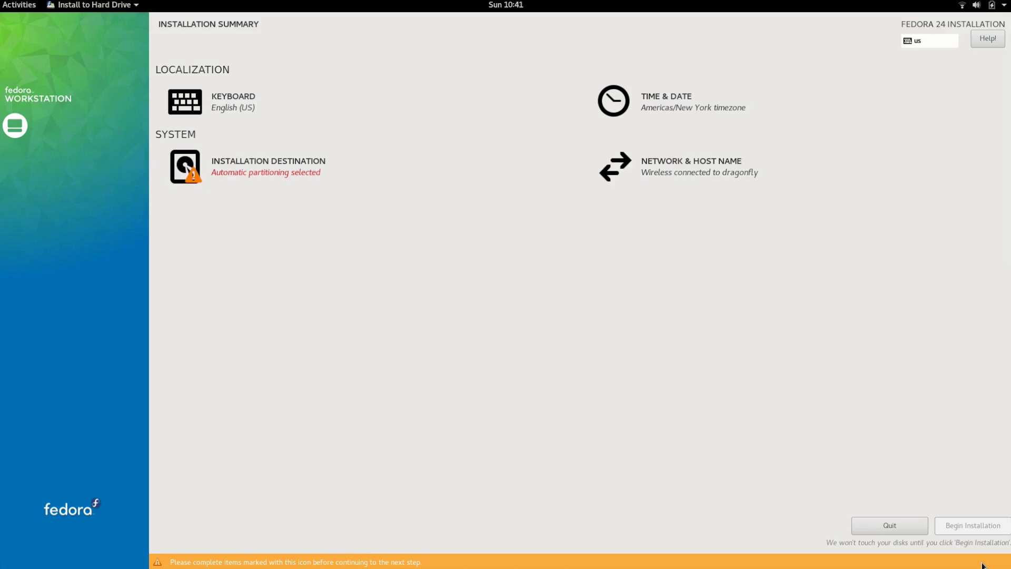
Step: Select the 119.24 GiB Kingston disk as the destination with Encrypt my data enabled
{"action": "left_click", "coordinate": [251, 170]}
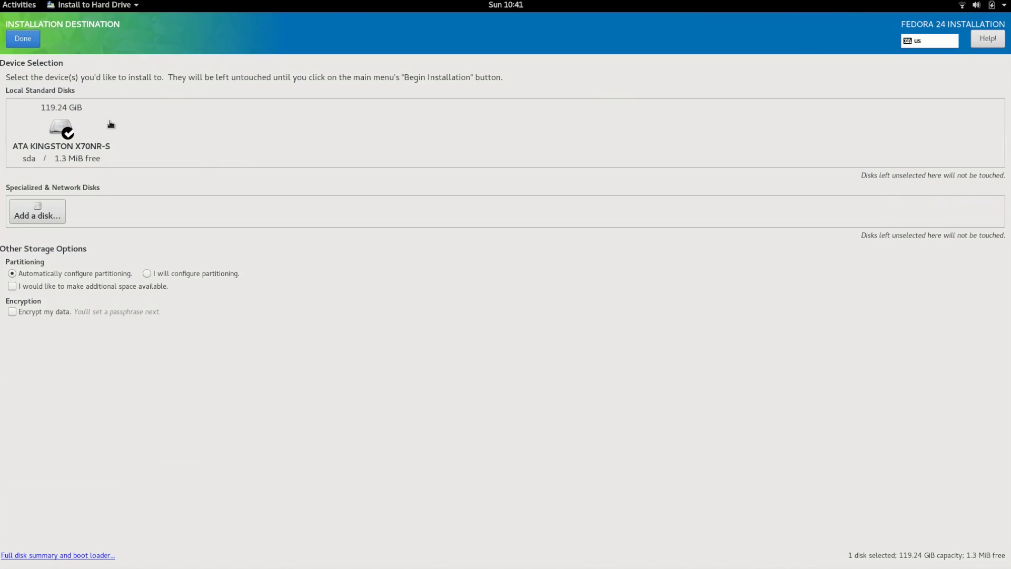
{"action": "left_click", "coordinate": [54, 136]}
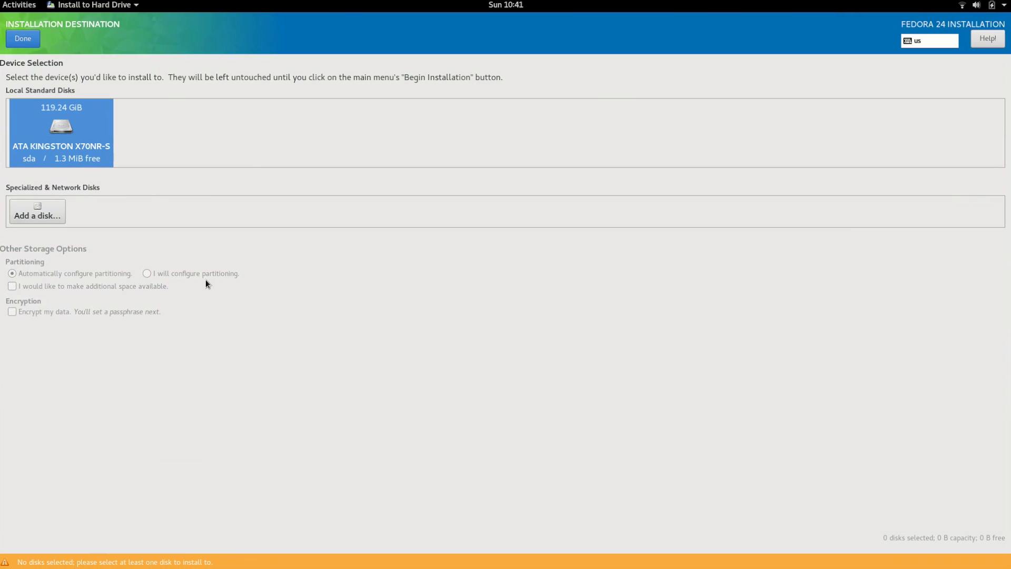
{"action": "left_click", "coordinate": [45, 126]}
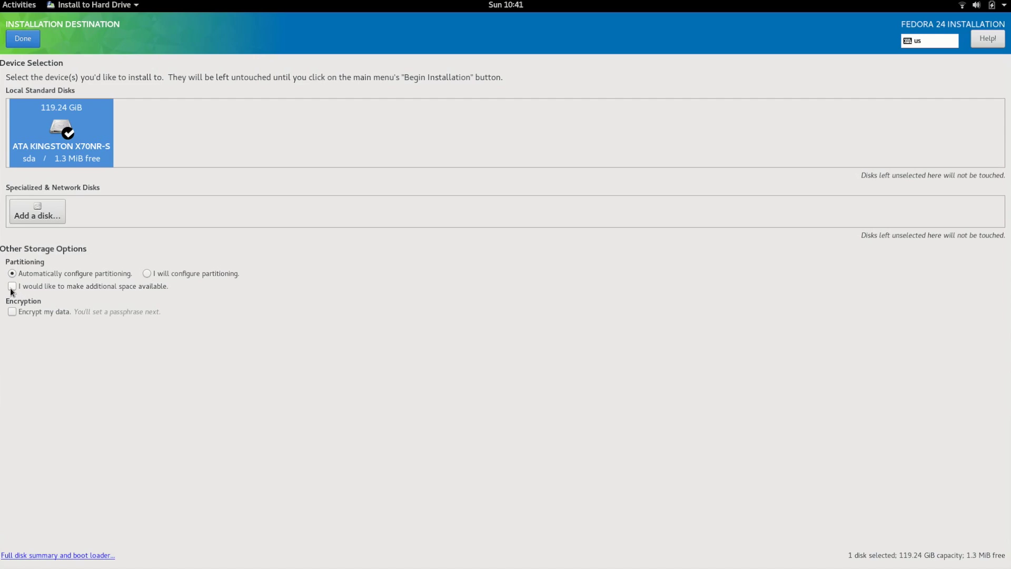
{"action": "left_click", "coordinate": [11, 311]}
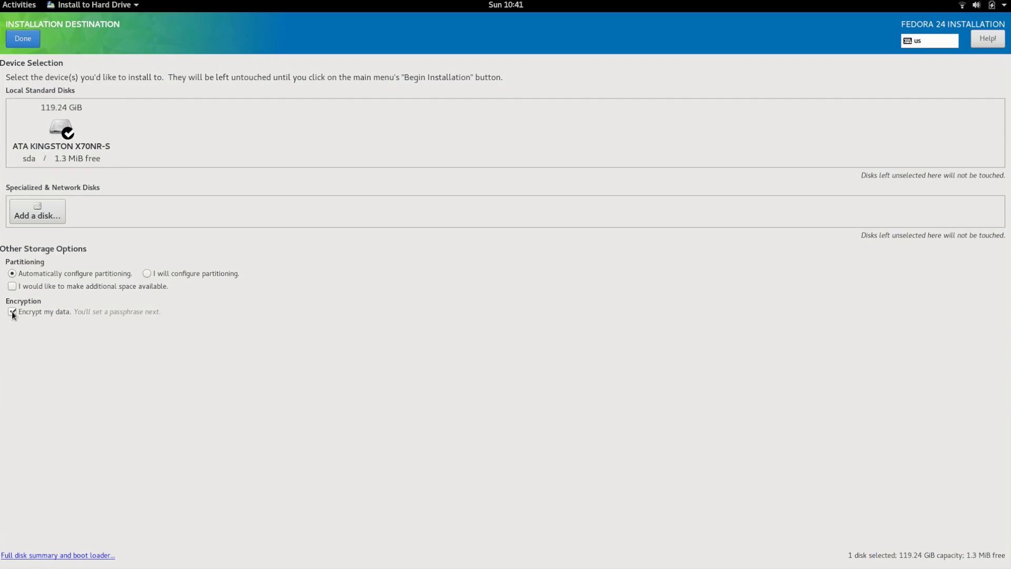
{"action": "left_click", "coordinate": [23, 39]}
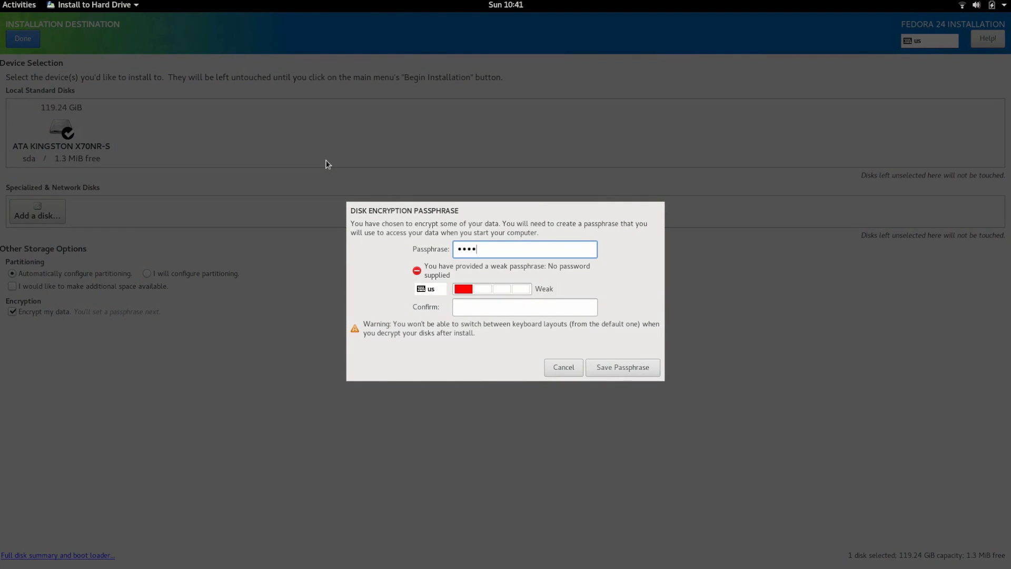
Step: Enter and confirm the disk encryption passphrase, then save it
{"action": "type", "text": "a"}
{"action": "key", "text": "Tab"}
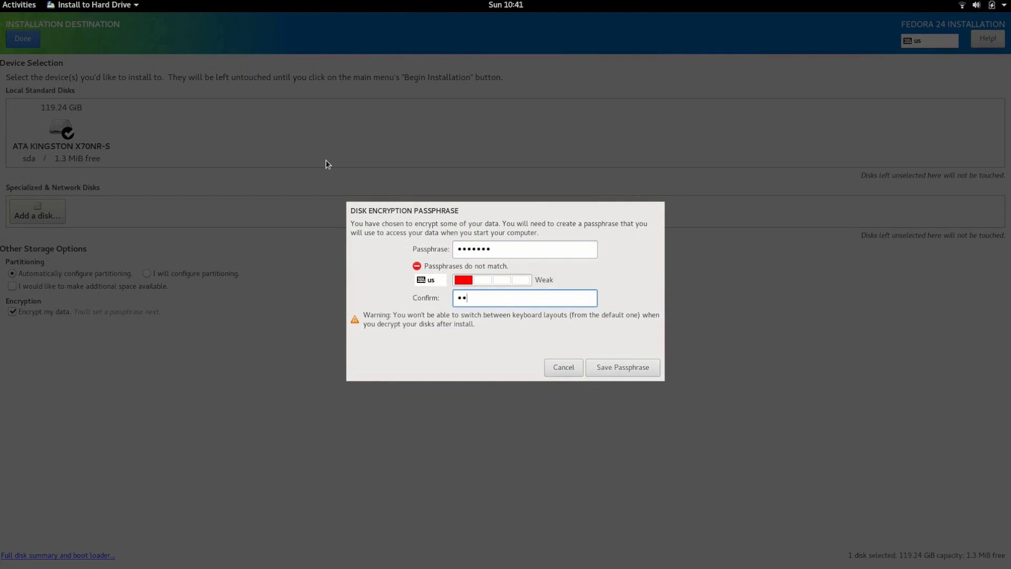
{"action": "type", "text": "aaaaaaa"}
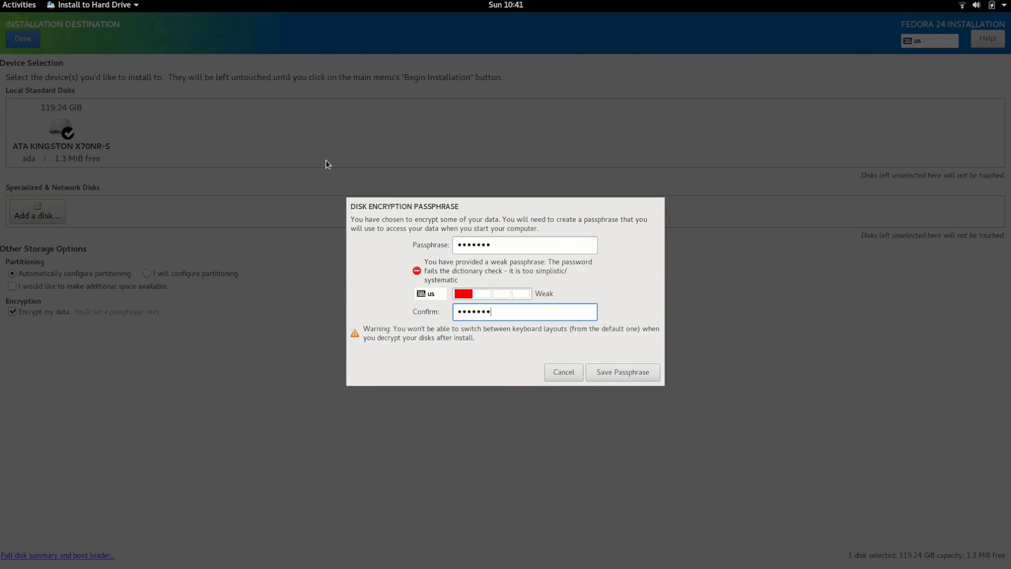
{"action": "left_click", "coordinate": [631, 375]}
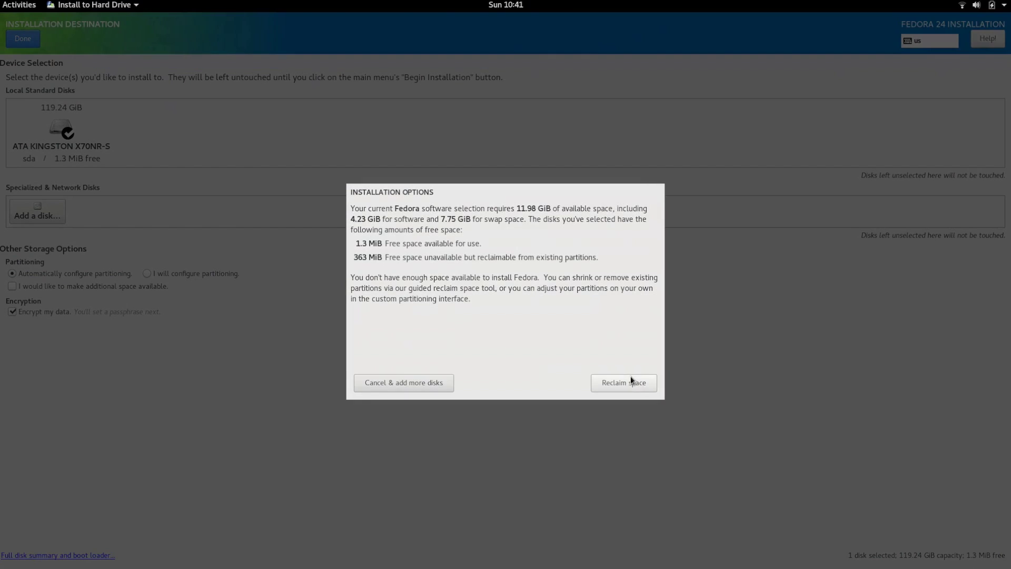
Step: Delete all existing partitions on the Kingston disk to reclaim its space
{"action": "left_click", "coordinate": [615, 385]}
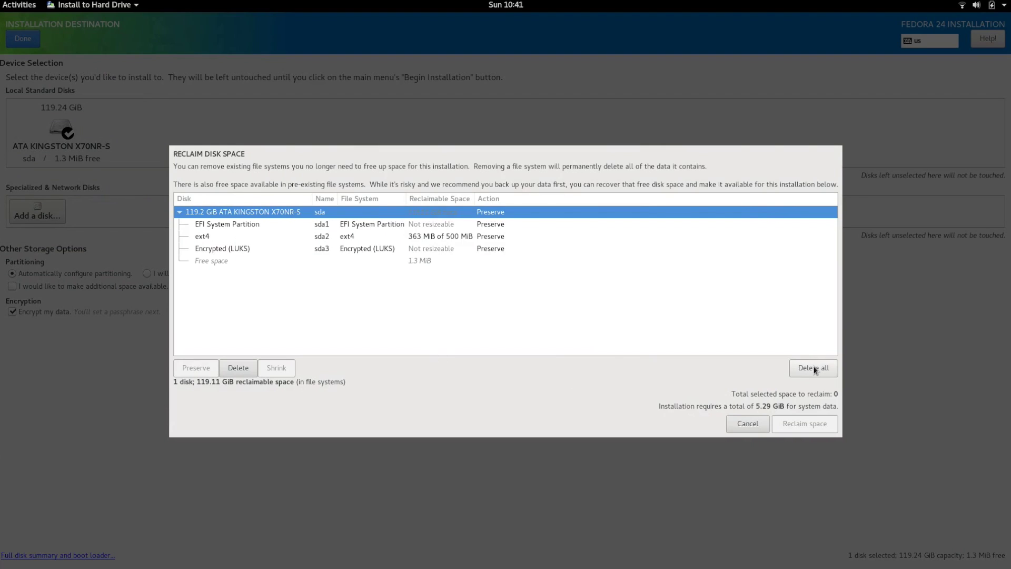
{"action": "left_click", "coordinate": [814, 367]}
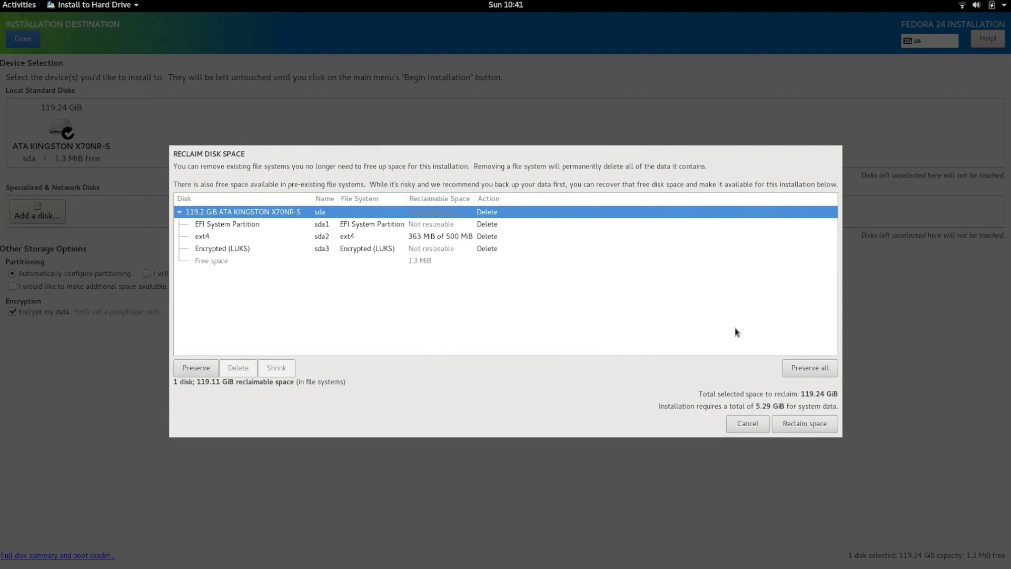
{"action": "left_click", "coordinate": [801, 424]}
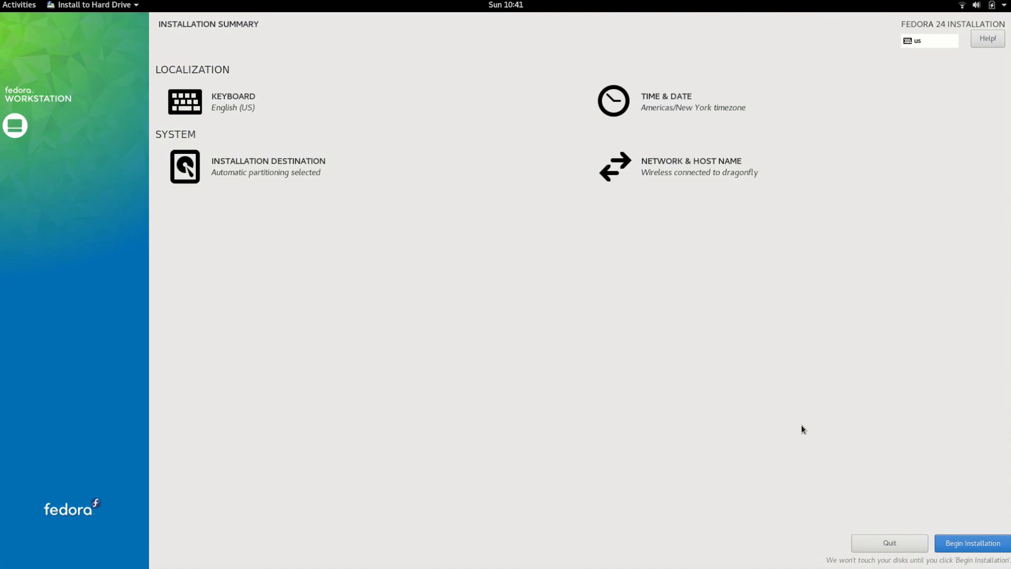
Step: Begin the Fedora 24 installation from the Installation Summary
{"action": "left_click", "coordinate": [988, 546]}
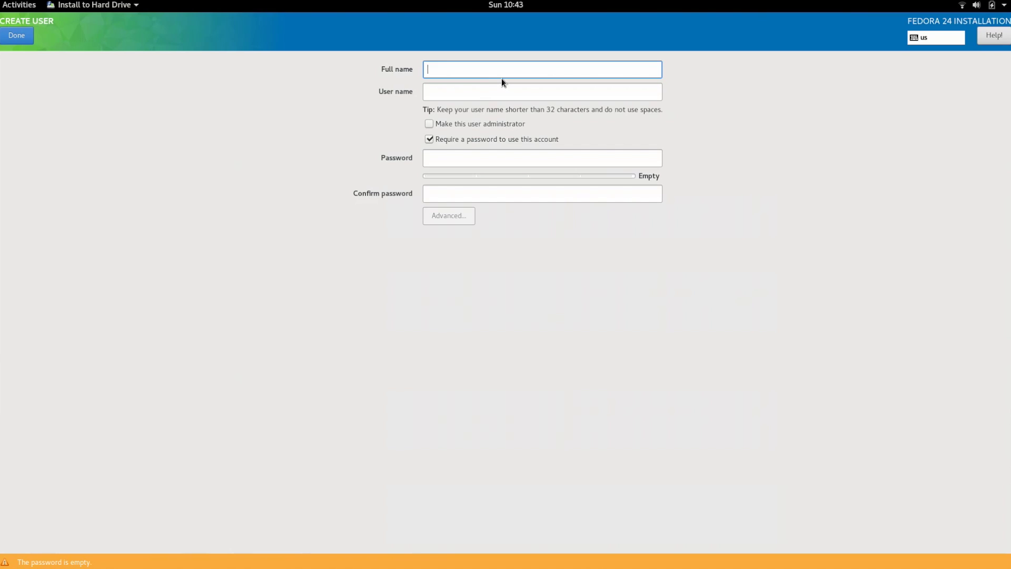
Step: Create the local user with its full name and password, accepting the weak-password warning
{"action": "type", "text": "steve"}
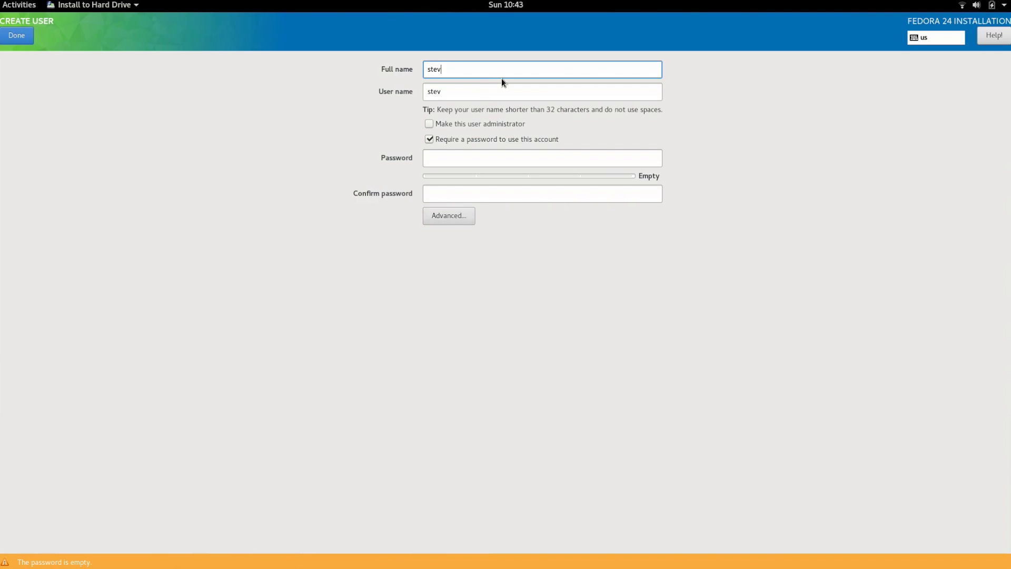
{"action": "key", "text": "Tab"}
{"action": "key", "text": "Tab"}
{"action": "key", "text": "Tab"}
{"action": "key", "text": "Tab"}
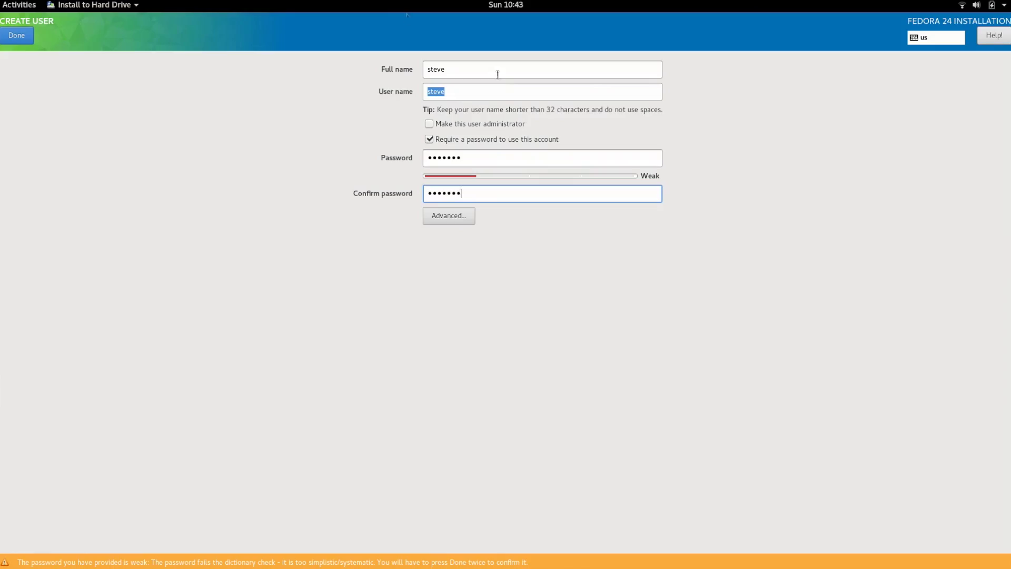
{"action": "left_click", "coordinate": [18, 33]}
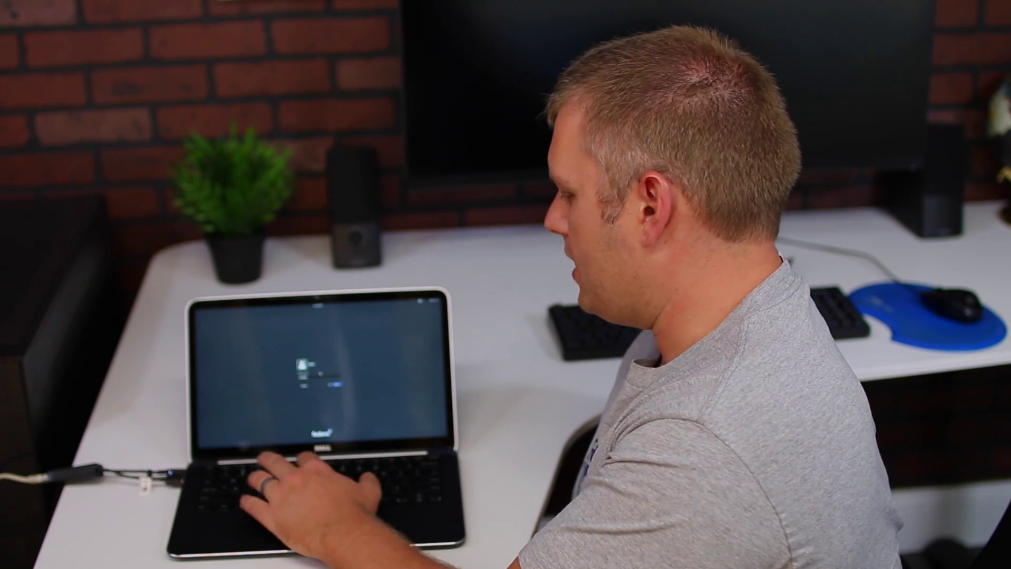
Step: Submit the user password on the Fedora login screen to start the desktop
{"action": "key", "text": "Return"}
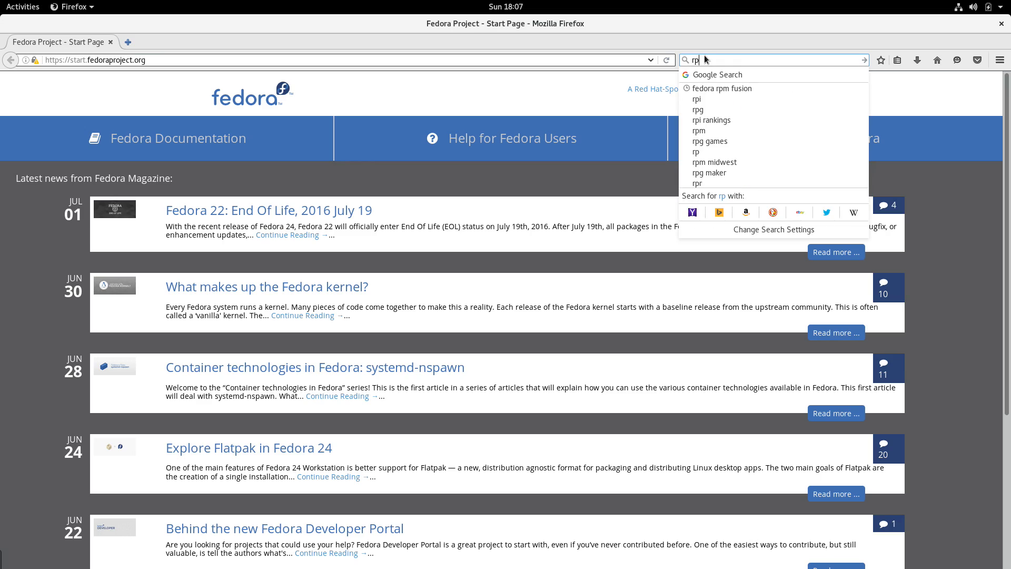
Step: Search rpmfusion and open the Enable RPM Fusion page on rpmfusion.org
{"action": "type", "text": "n"}
{"action": "key", "text": "Return"}
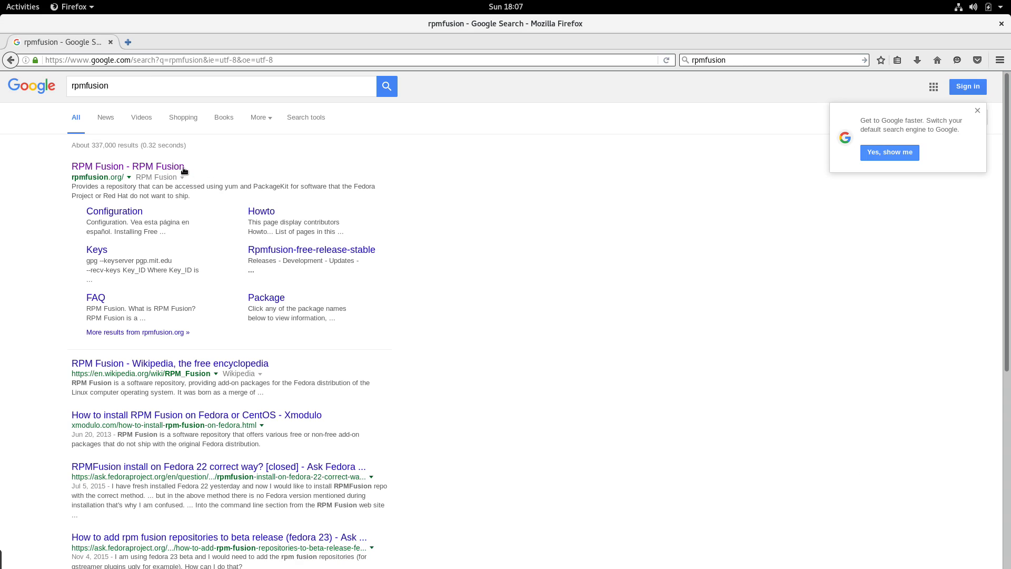
{"action": "left_click", "coordinate": [177, 167]}
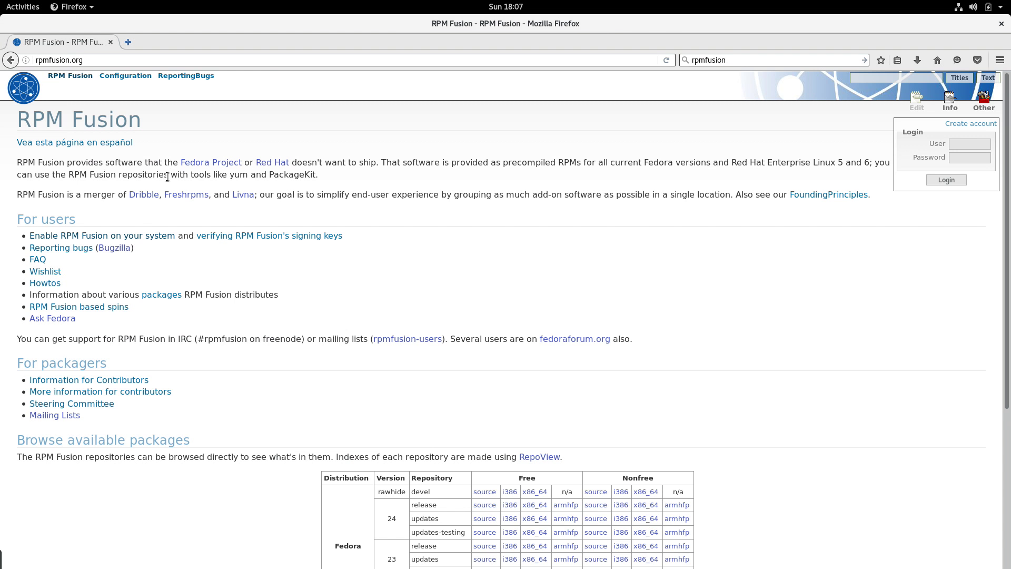
{"action": "left_click", "coordinate": [145, 237]}
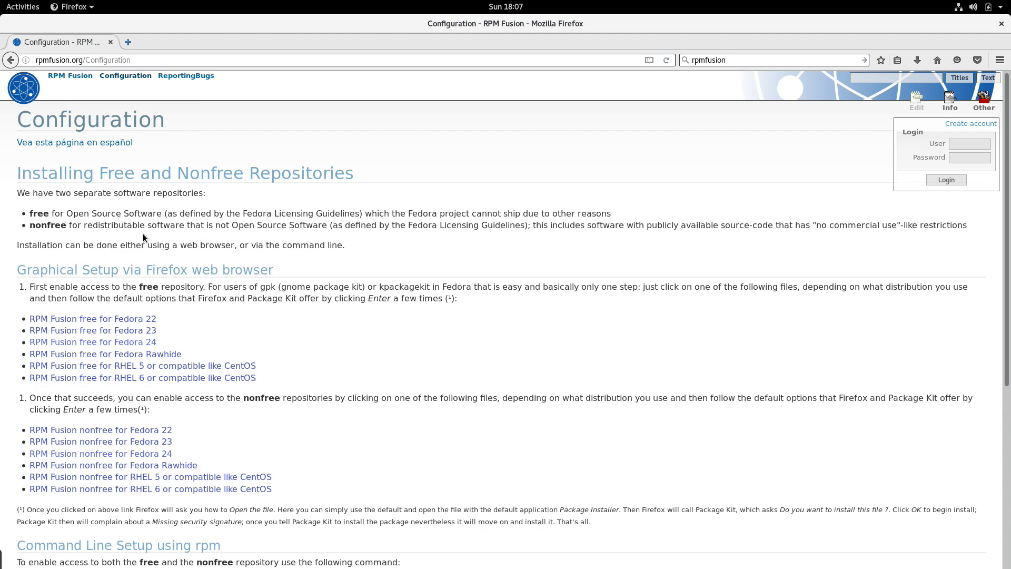
Step: Install the Fedora 24 RPM Fusion Free repository package through Software
{"action": "left_click", "coordinate": [150, 342]}
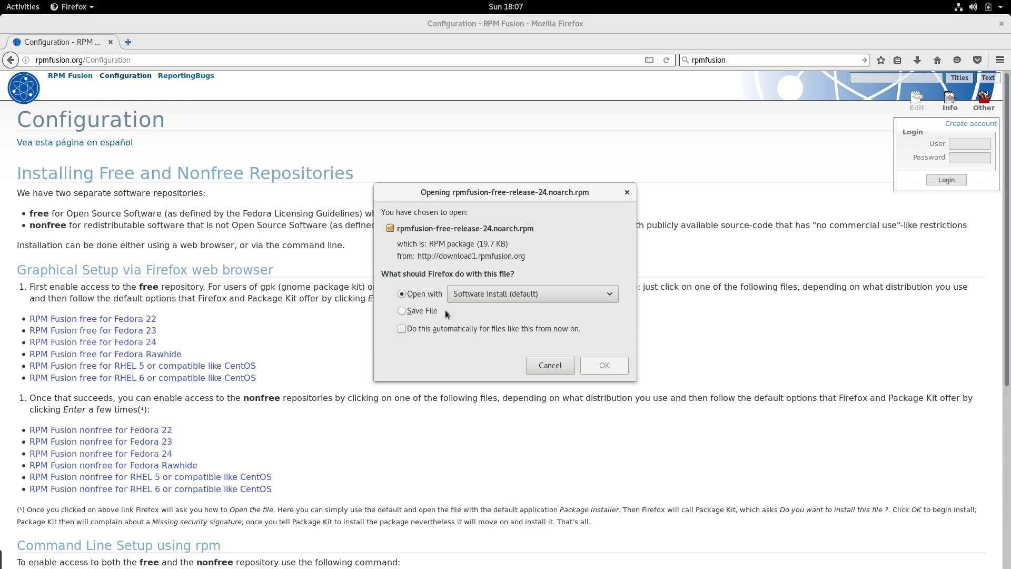
{"action": "left_click", "coordinate": [597, 369]}
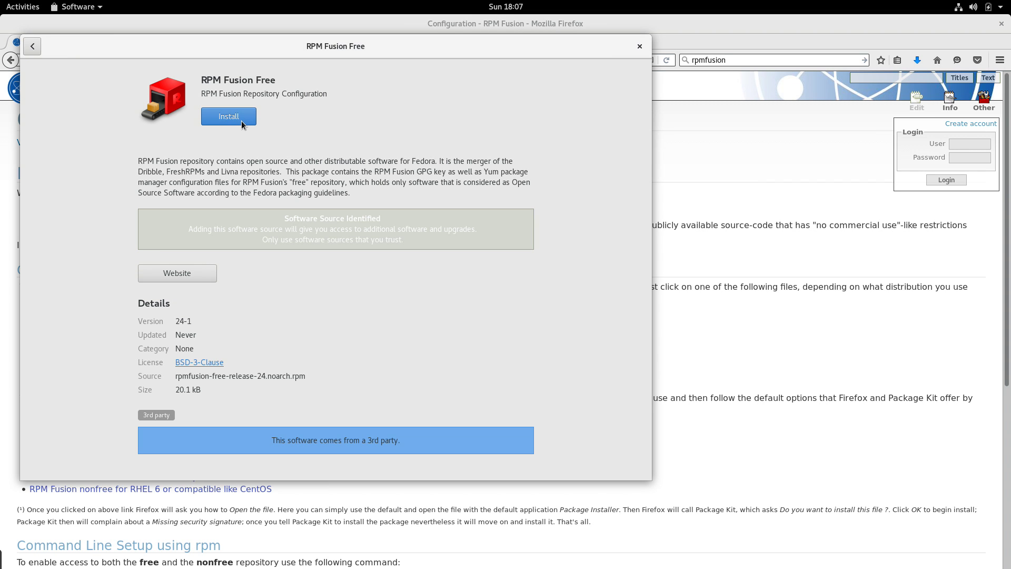
{"action": "left_click", "coordinate": [241, 121]}
{"action": "left_click", "coordinate": [33, 42]}
{"action": "left_click", "coordinate": [640, 46]}
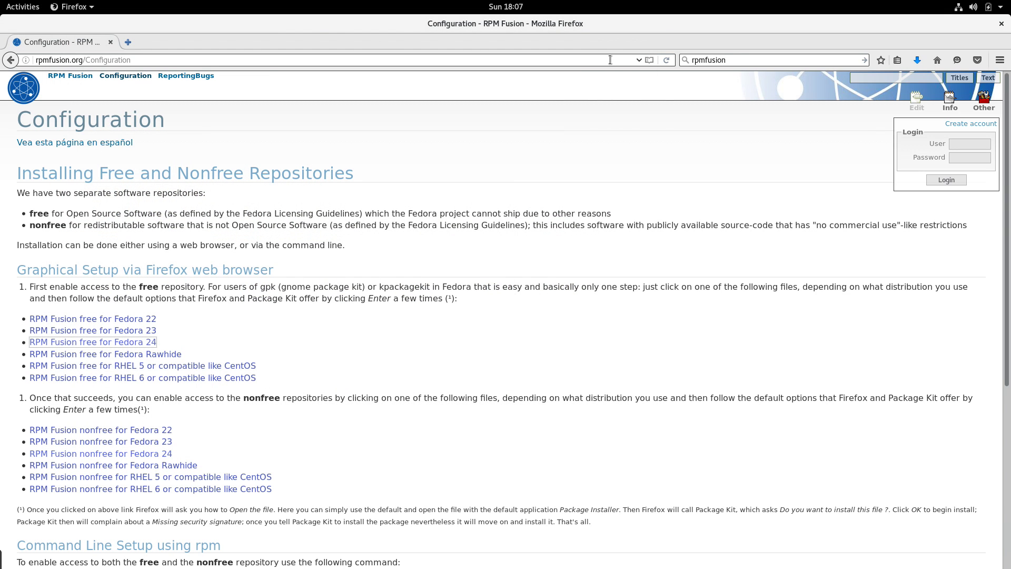
Step: Open the Fedora 24 RPM Fusion Nonfree package in the installer, then load Google's homepage
{"action": "left_click", "coordinate": [163, 457]}
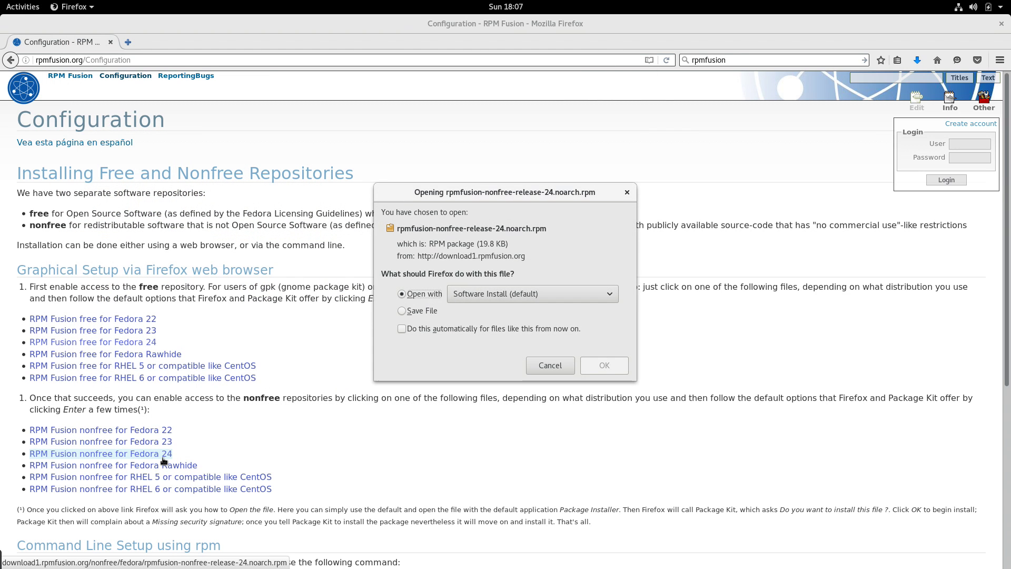
{"action": "left_click", "coordinate": [604, 364]}
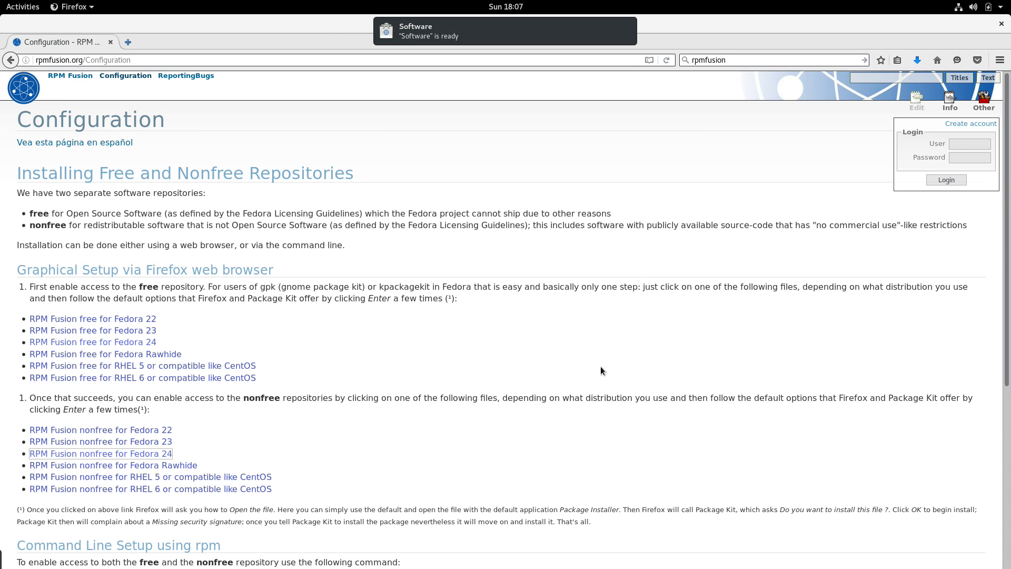
{"action": "key", "text": "alt+Tab"}
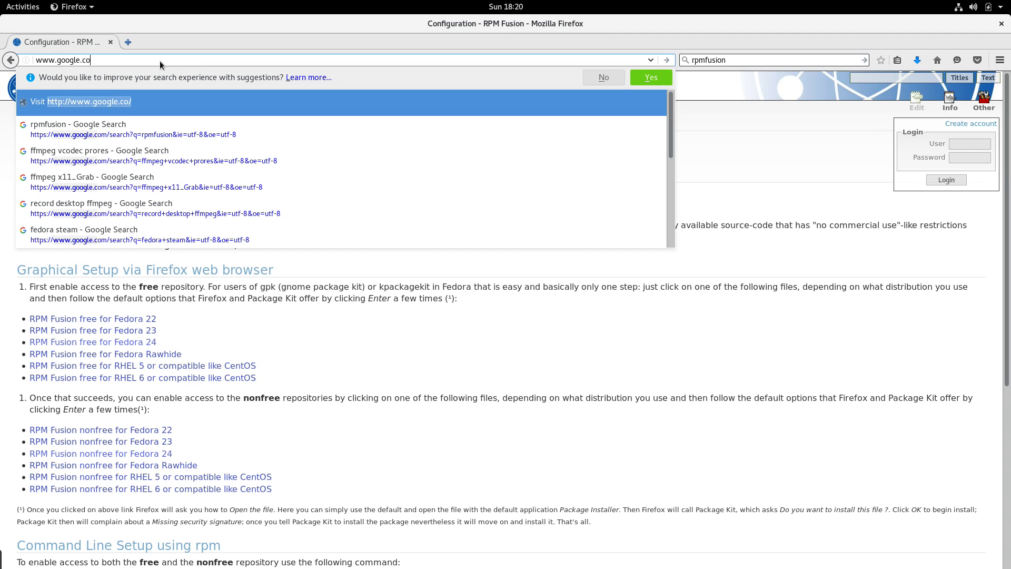
{"action": "type", "text": "m"}
{"action": "key", "text": "Return"}
Step: Google 'fedora steam', open negativo17.org's Steam page and select its dnf config-manager command
{"action": "type", "text": "fedora s"}
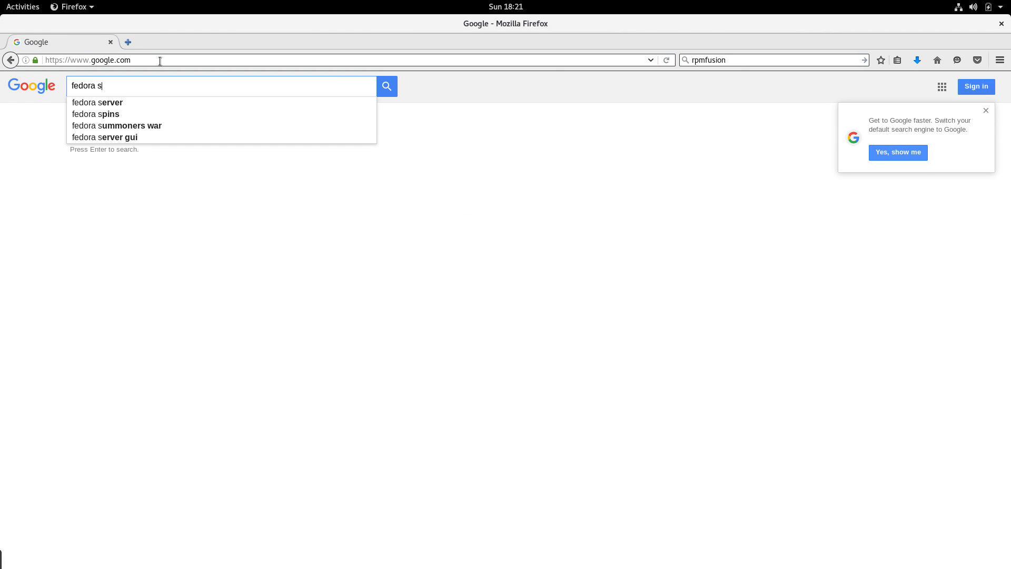
{"action": "type", "text": "team"}
{"action": "key", "text": "Return"}
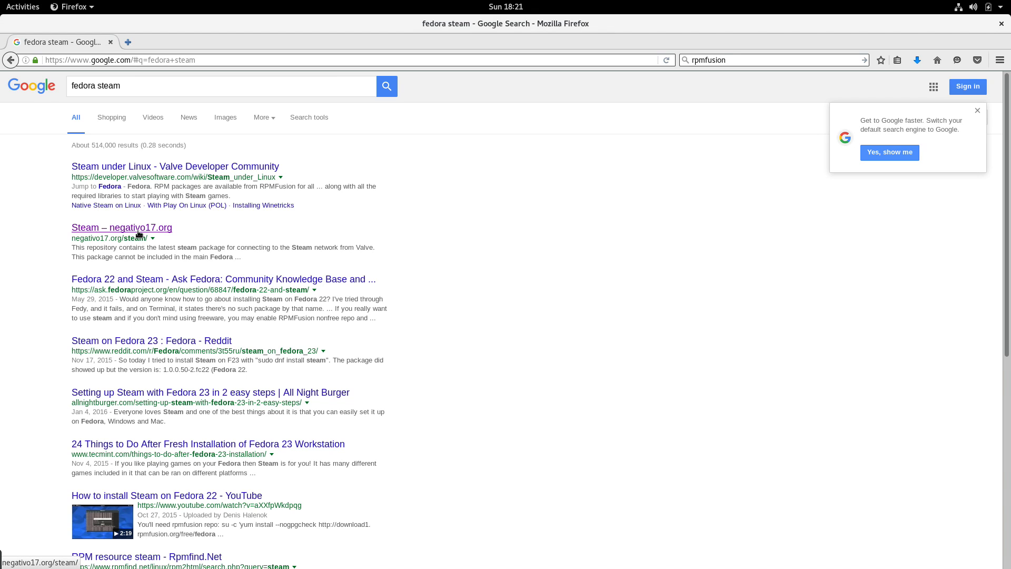
{"action": "left_click", "coordinate": [138, 234]}
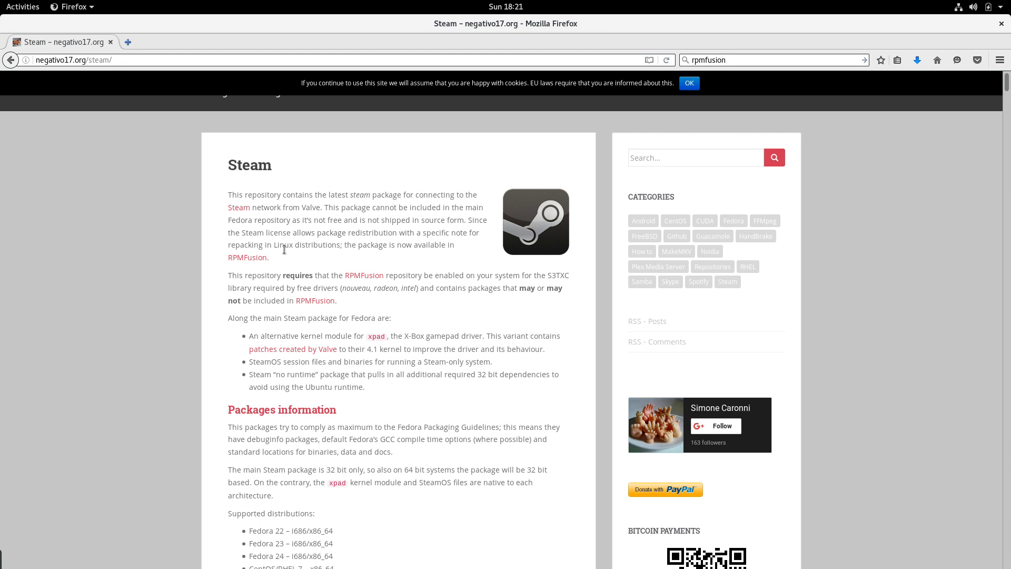
{"action": "scroll", "coordinate": [285, 250], "scroll_direction": "down", "scroll_amount": 5}
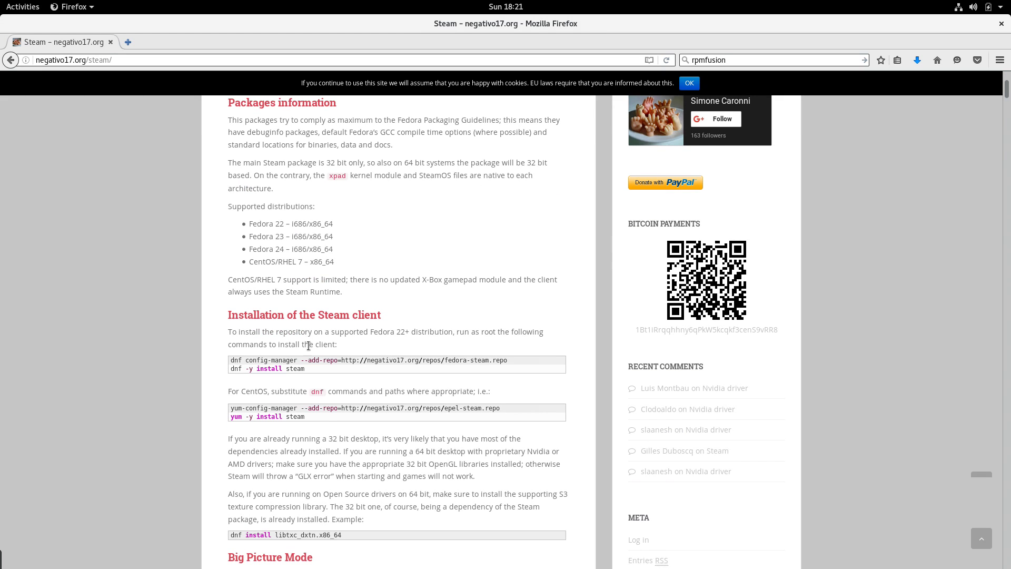
{"action": "triple_click", "coordinate": [363, 359]}
{"action": "key", "text": "ctrl+c"}
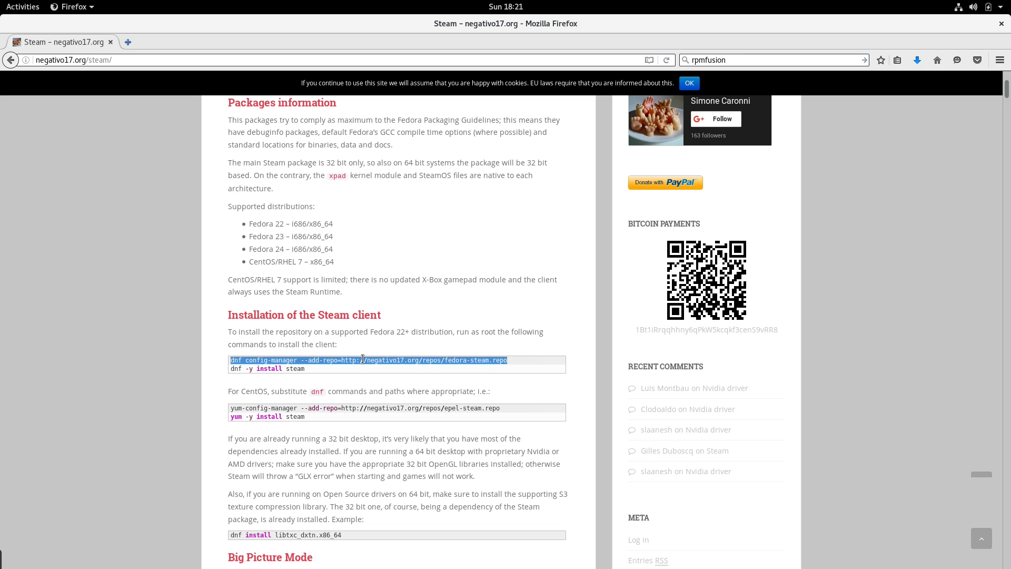
{"action": "key", "text": "alt+Tab"}
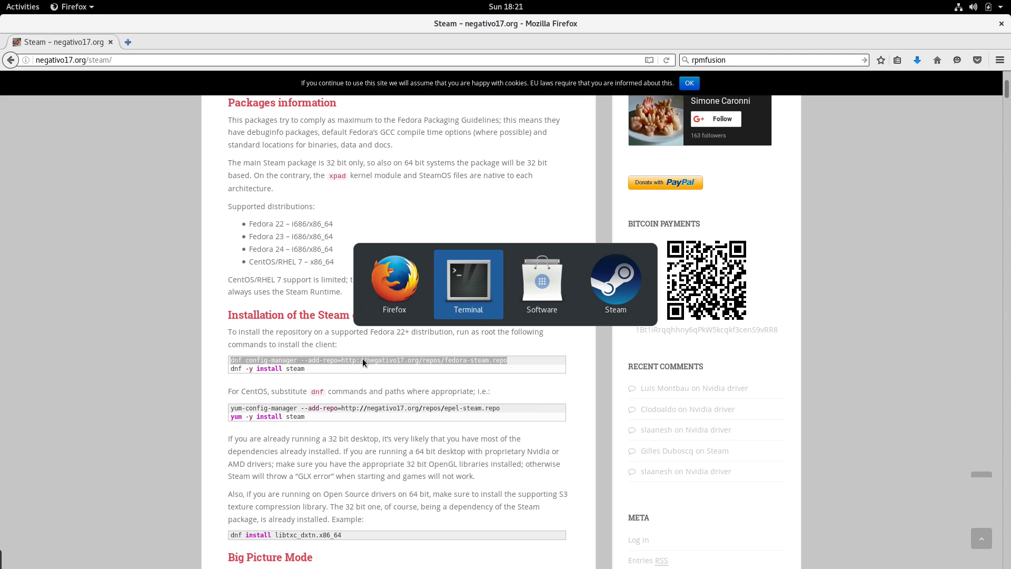
Step: As root in a new terminal tab, add the negativo17 fedora-steam repository and install steam
{"action": "key", "text": "ctrl+shift+t"}
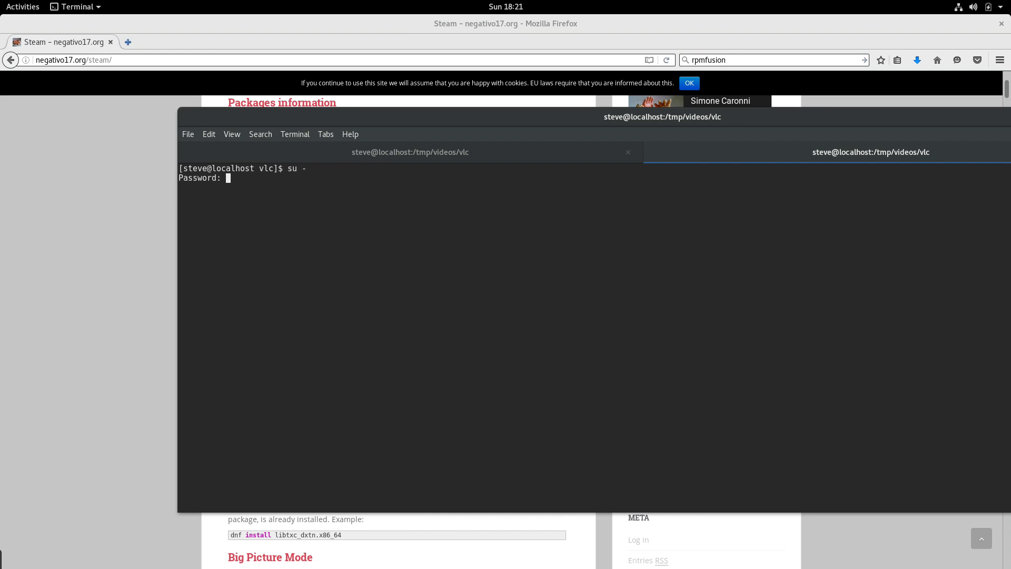
{"action": "key", "text": "ctrl+shift+v"}
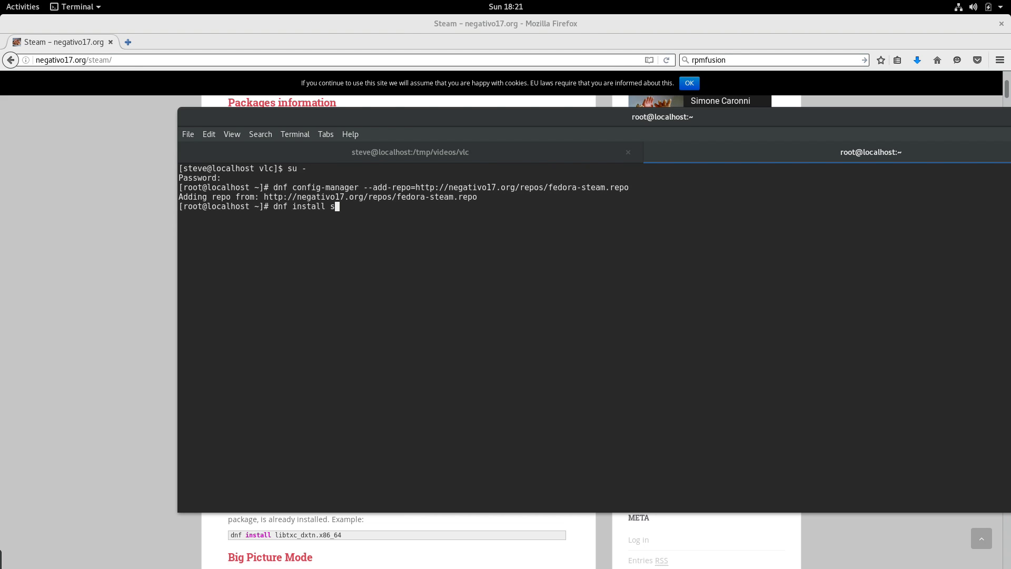
{"action": "key", "text": "alt+Tab"}
{"action": "key", "text": "alt+Tab"}
{"action": "key", "text": "Return"}
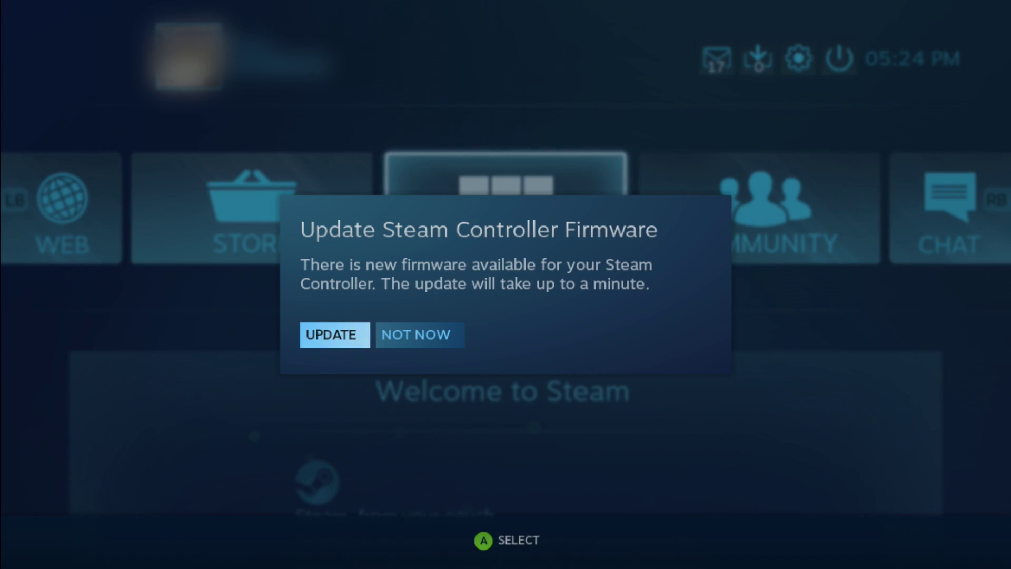
Step: Run the Steam Controller firmware update, dismiss its confirmation, and register the controller to this account
{"action": "key", "text": "Return"}
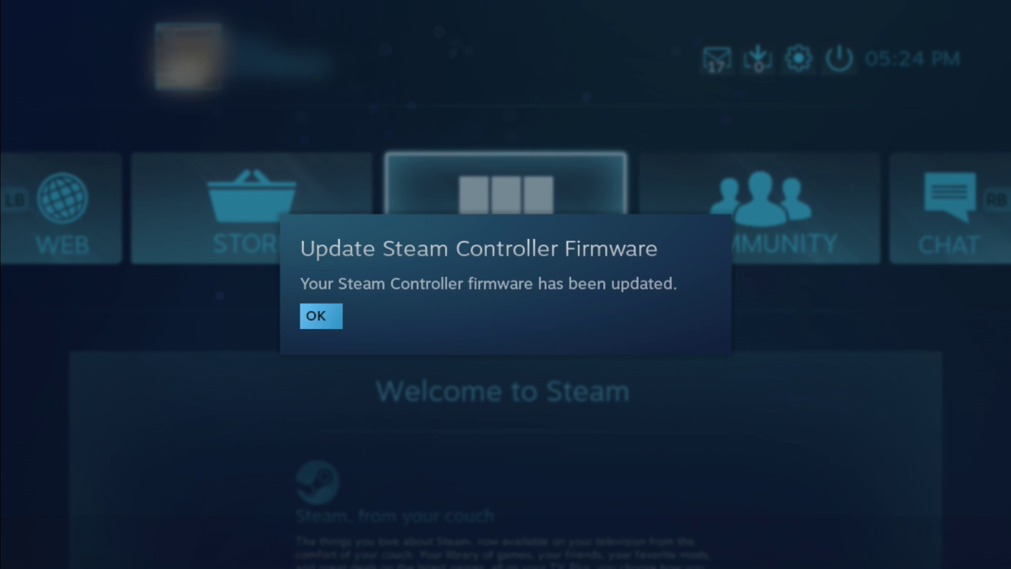
{"action": "key", "text": "Return"}
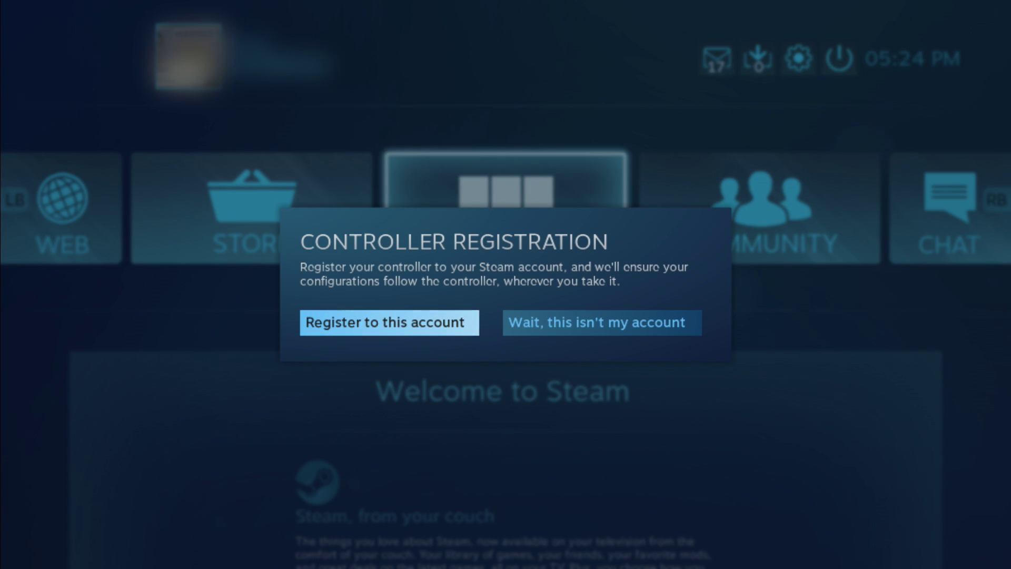
{"action": "key", "text": "Return"}
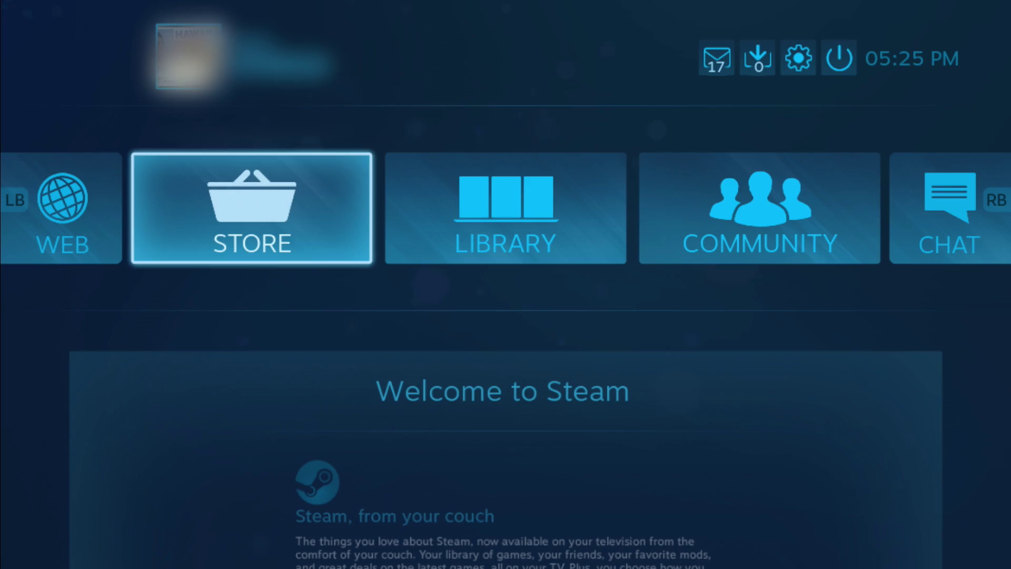
Step: Open the Big Picture game library and filter it to installed games
{"action": "left_click", "coordinate": [506, 208]}
{"action": "key", "text": "Return"}
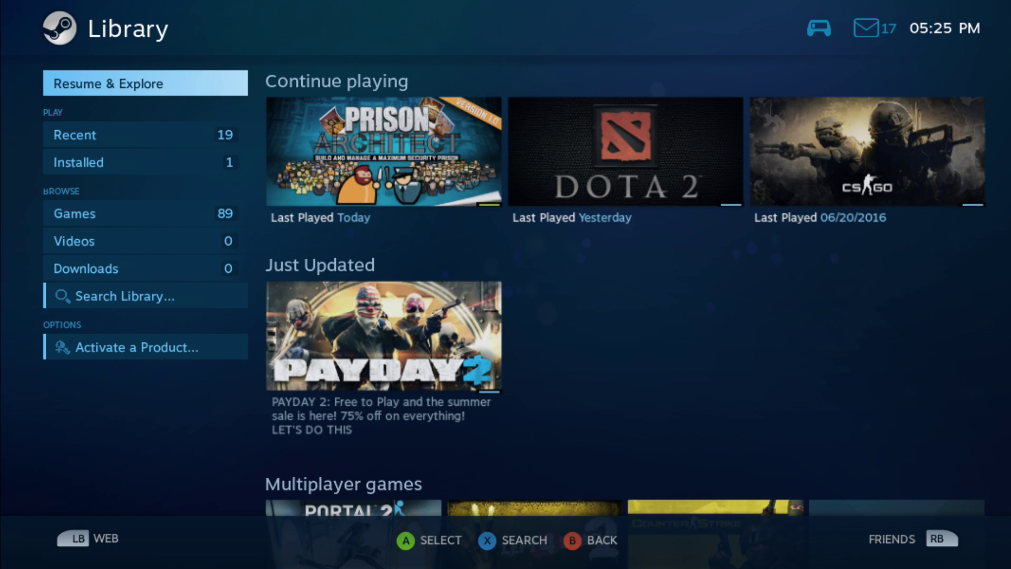
{"action": "key", "text": "Down"}
{"action": "key", "text": "Down"}
{"action": "key", "text": "Down"}
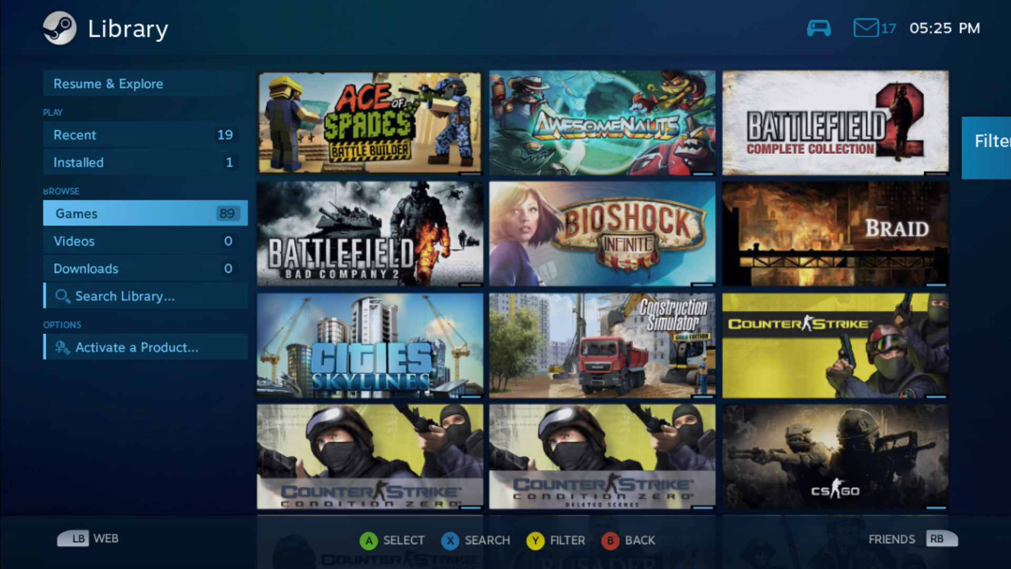
{"action": "left_click", "coordinate": [143, 162]}
{"action": "key", "text": "Escape"}
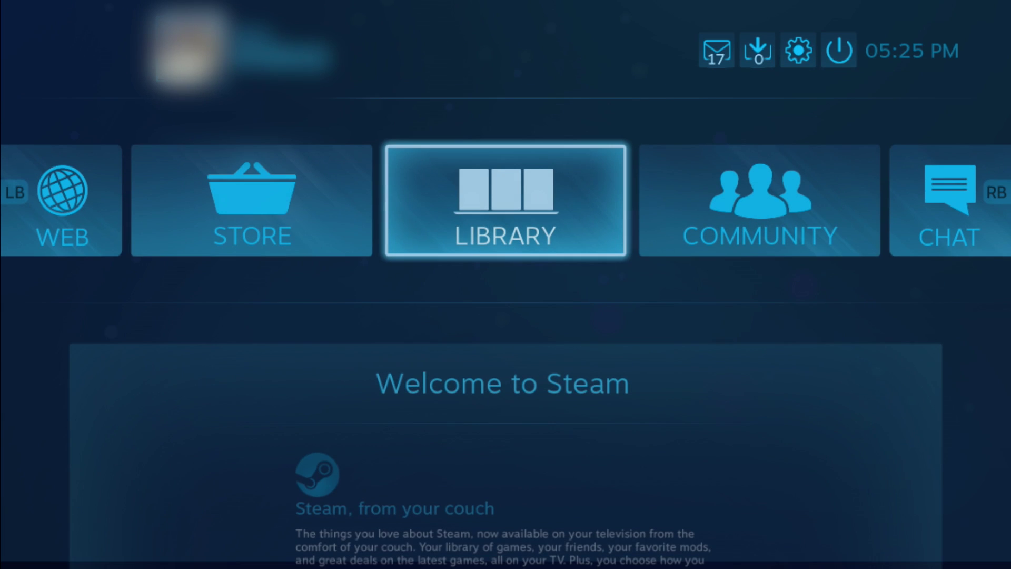
Step: Open Prison Architect's game page from the installed games and press PLAY
{"action": "key", "text": "Return"}
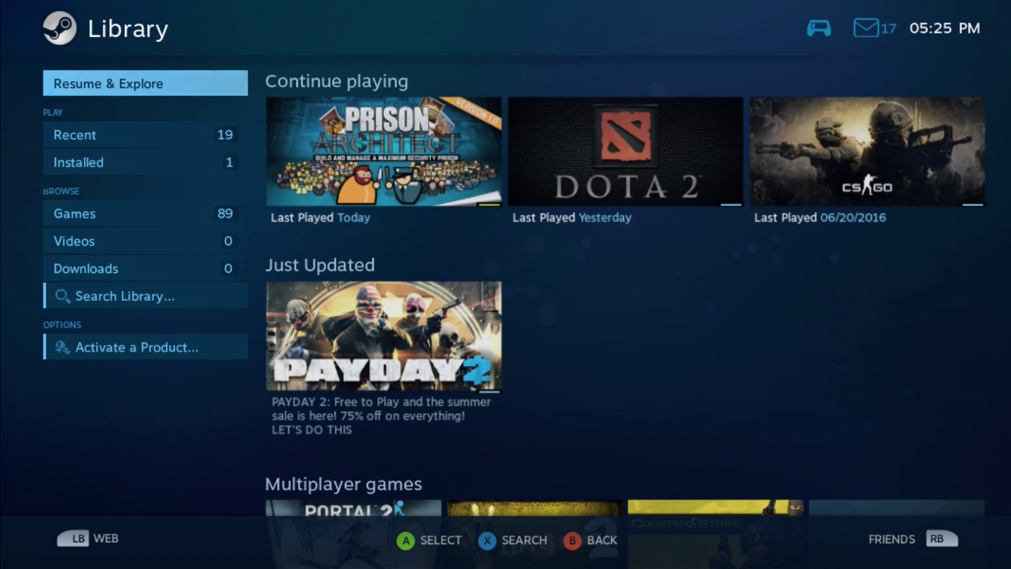
{"action": "key", "text": "Down"}
{"action": "key", "text": "Down"}
{"action": "key", "text": "Right"}
{"action": "key", "text": "Return"}
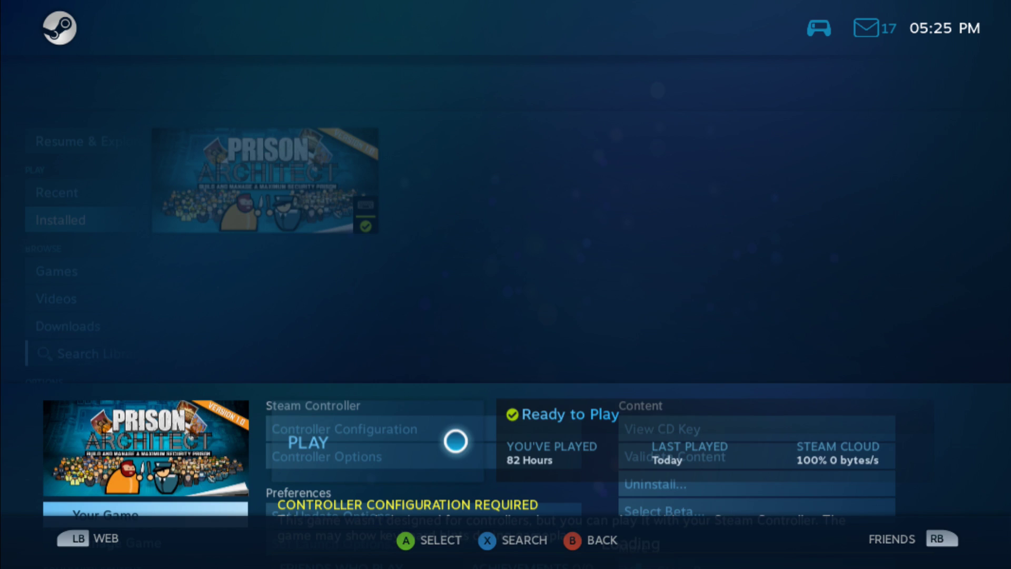
{"action": "key", "text": "Right"}
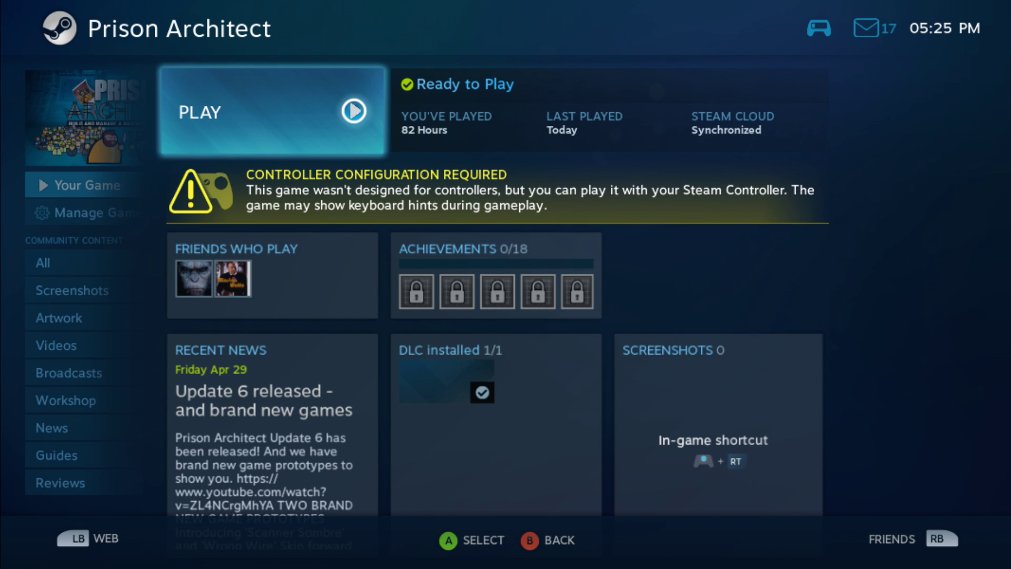
{"action": "key", "text": "Down"}
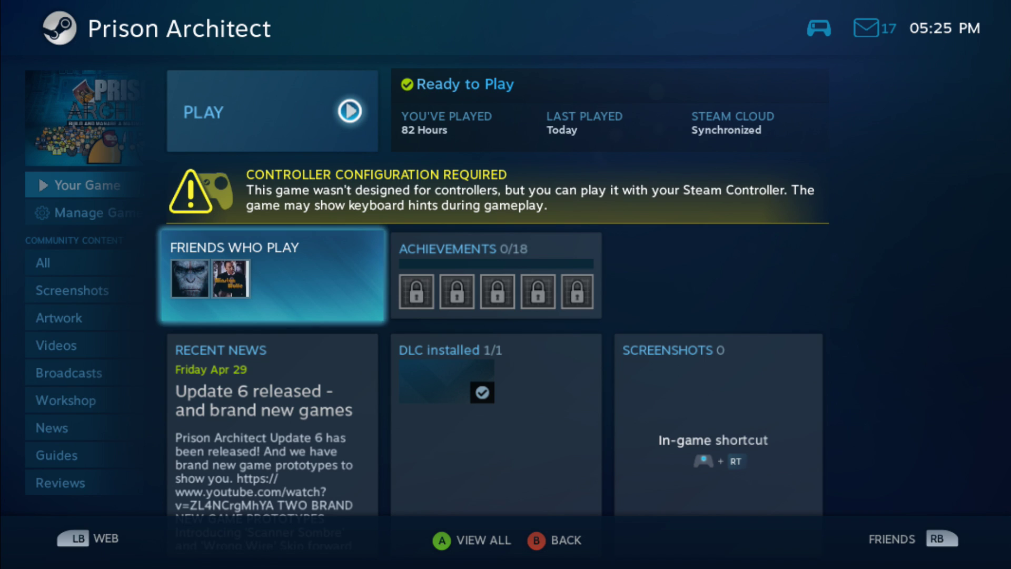
{"action": "key", "text": "Down"}
{"action": "key", "text": "Up"}
{"action": "key", "text": "Up"}
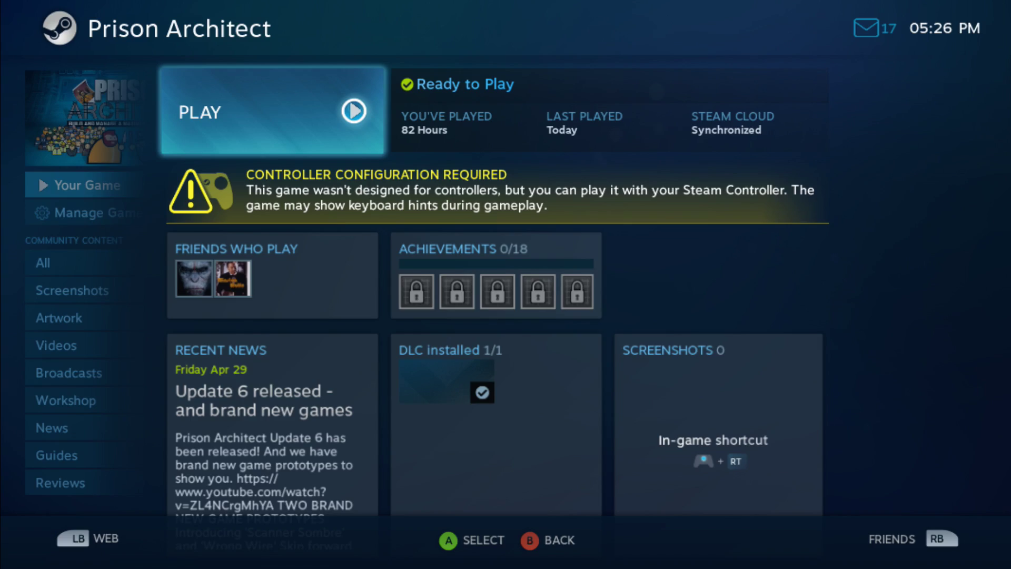
{"action": "key", "text": "Return"}
Step: Play the game despite the controller configuration notice, choosing 'Play Prison Architect' normally
{"action": "key", "text": "Left"}
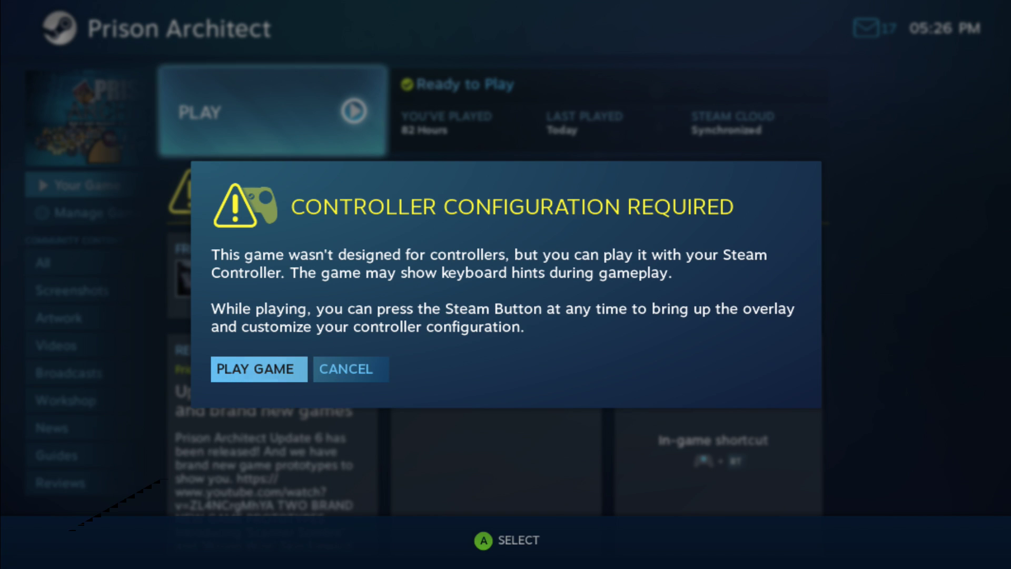
{"action": "key", "text": "Return"}
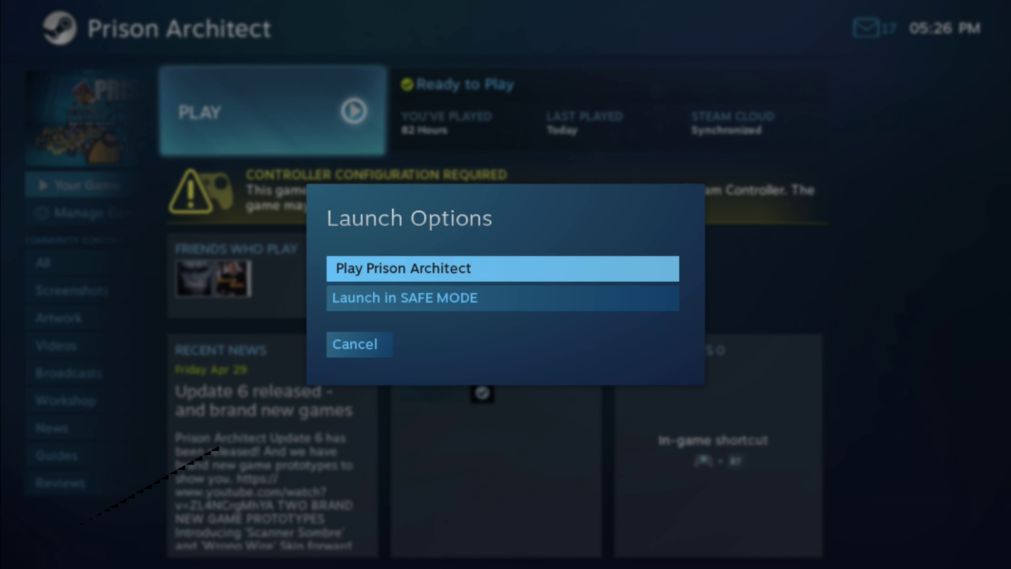
{"action": "key", "text": "Return"}
{"action": "key", "text": "Return"}
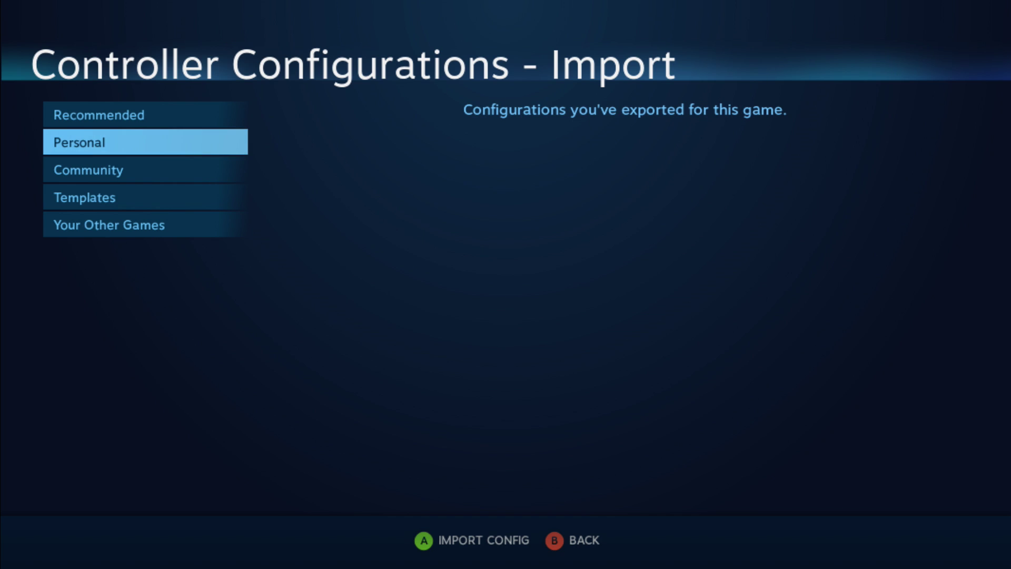
Step: Import the community 'Sane Bindings' controller configuration and continue launching
{"action": "left_click", "coordinate": [145, 169]}
{"action": "key", "text": "Right"}
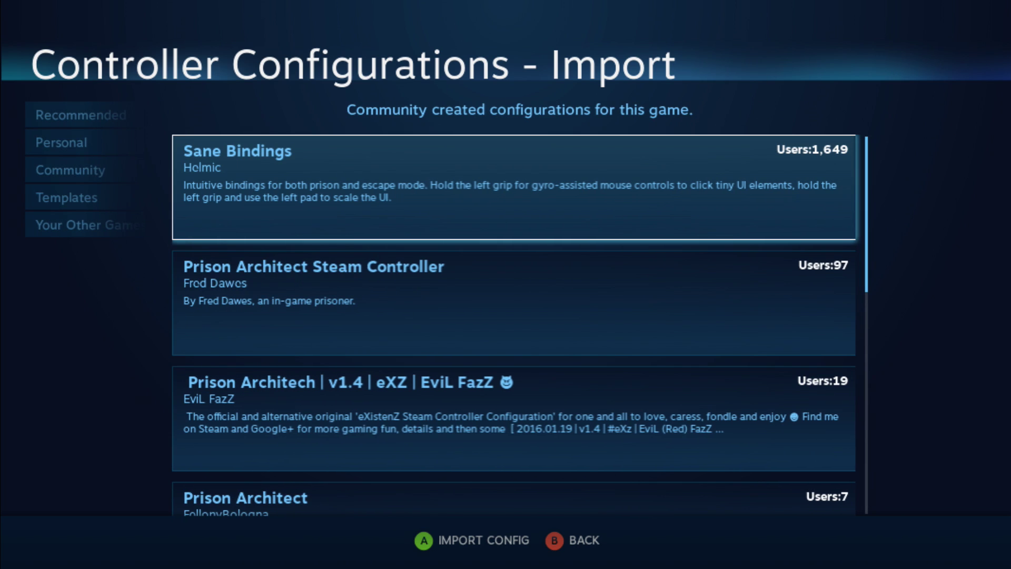
{"action": "key", "text": "Return"}
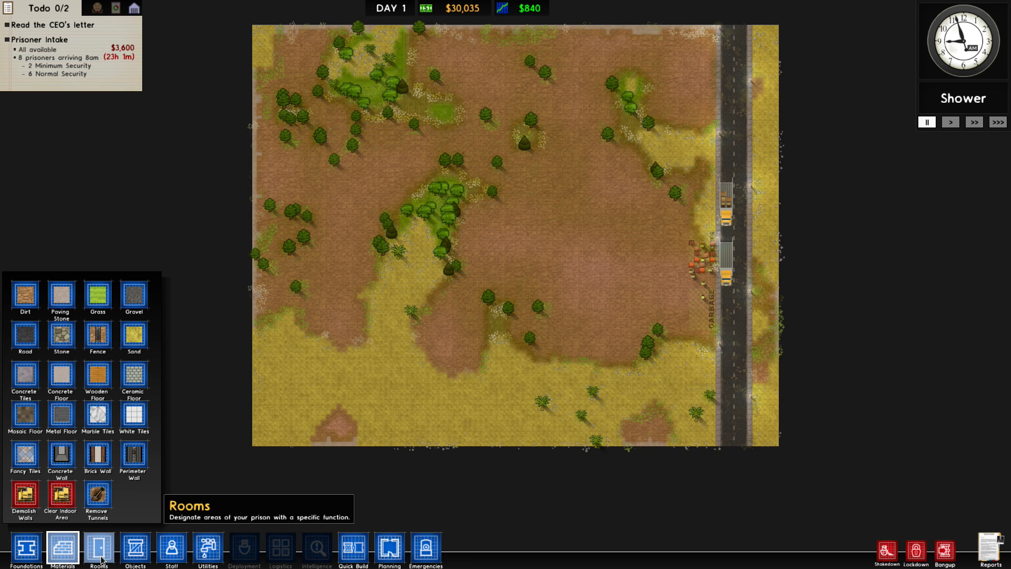
Step: Open the Rooms options in the bottom toolbar of the Day 1 prison plot
{"action": "left_click", "coordinate": [105, 549]}
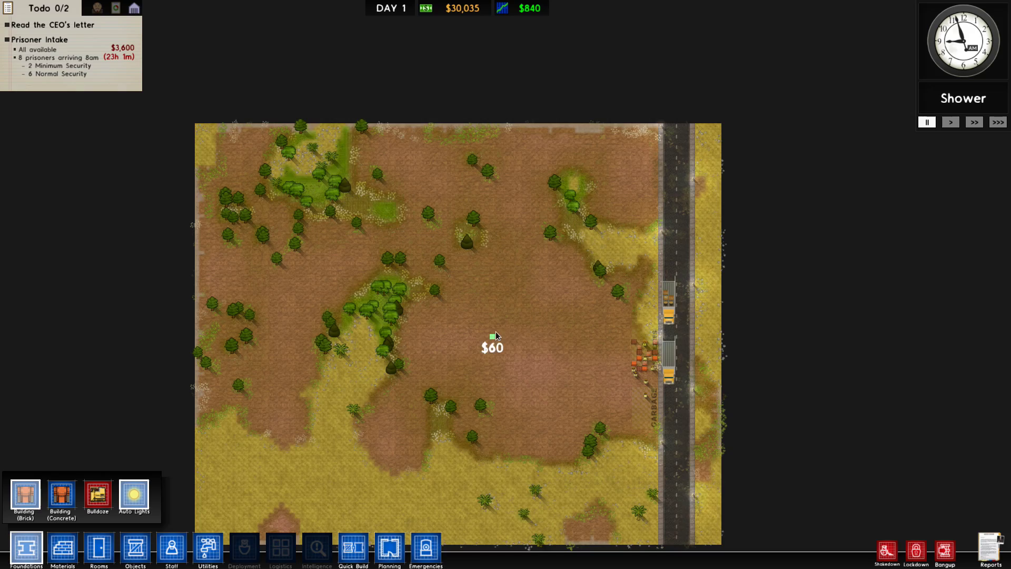
Step: Drag out a 14x23 m concrete foundation on the dirt left of the road for $6,720
{"action": "left_click_drag", "start_coordinate": [549, 377], "coordinate": [573, 448]}
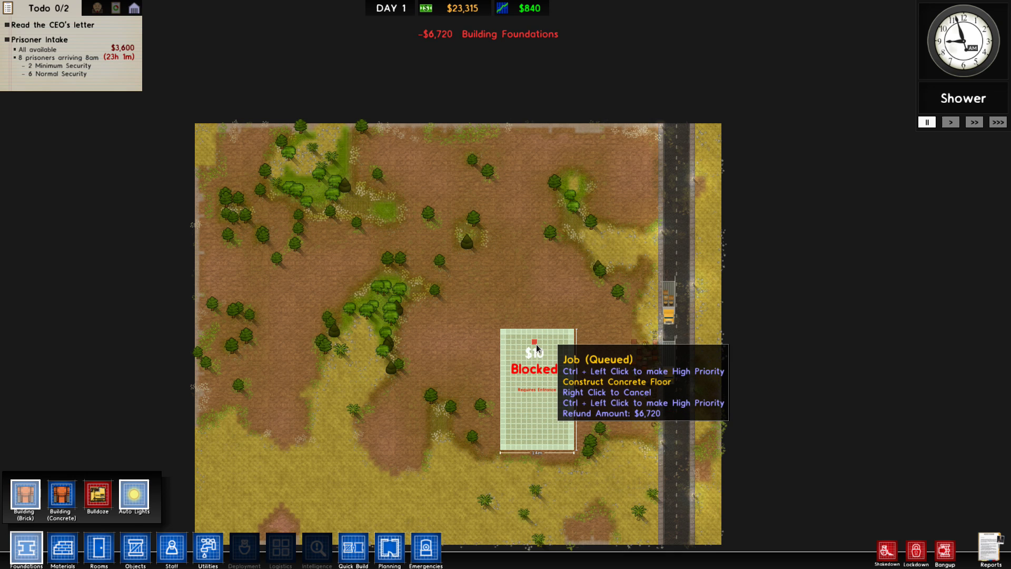